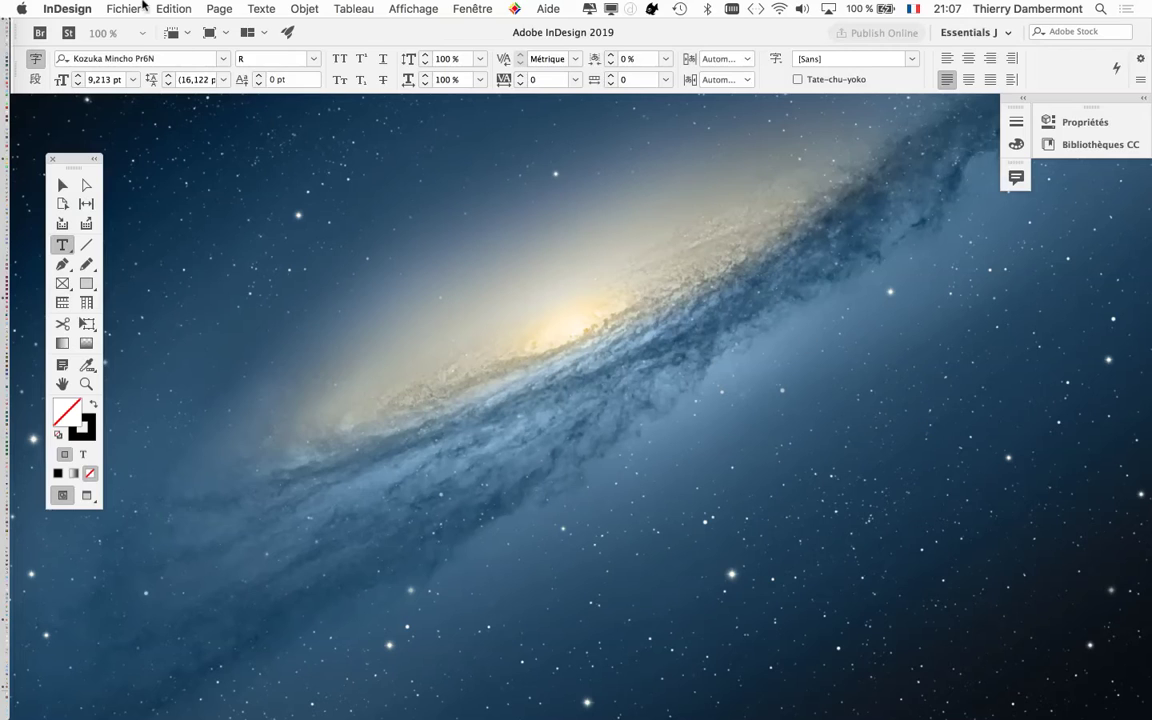
# Step: Create a new 297 × 420 mm portrait document, accepting the default margins
pyautogui.click(138, 8)
pyautogui.click(410, 103)
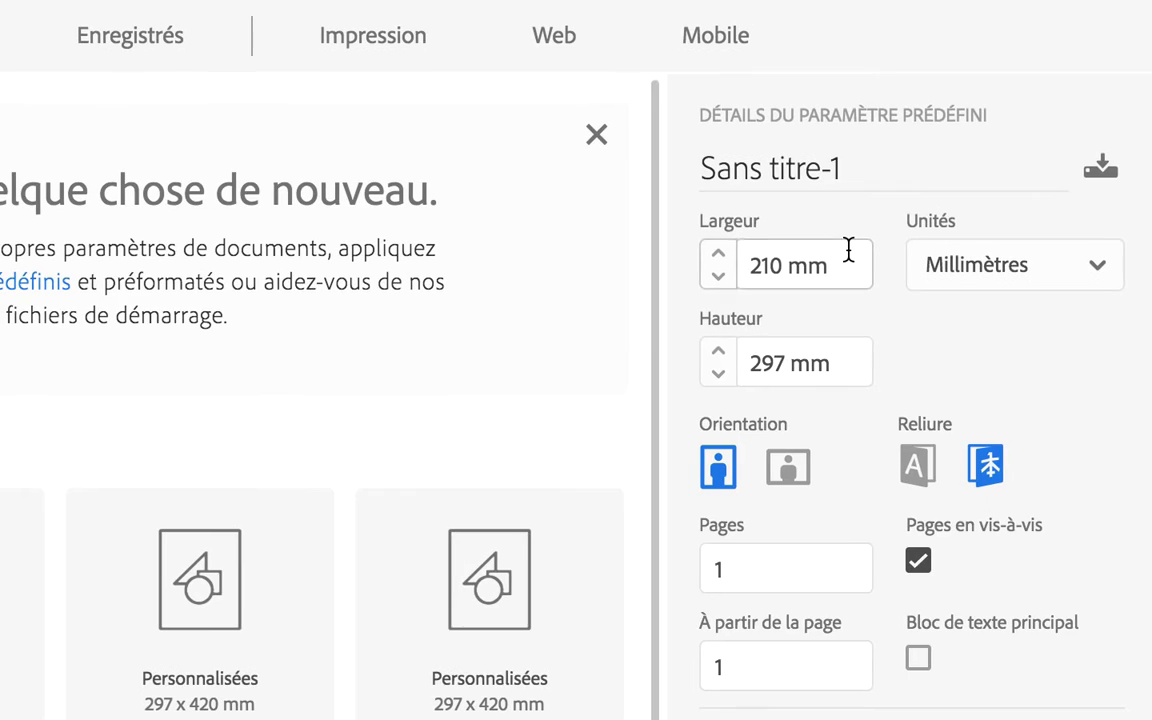
pyautogui.click(812, 258)
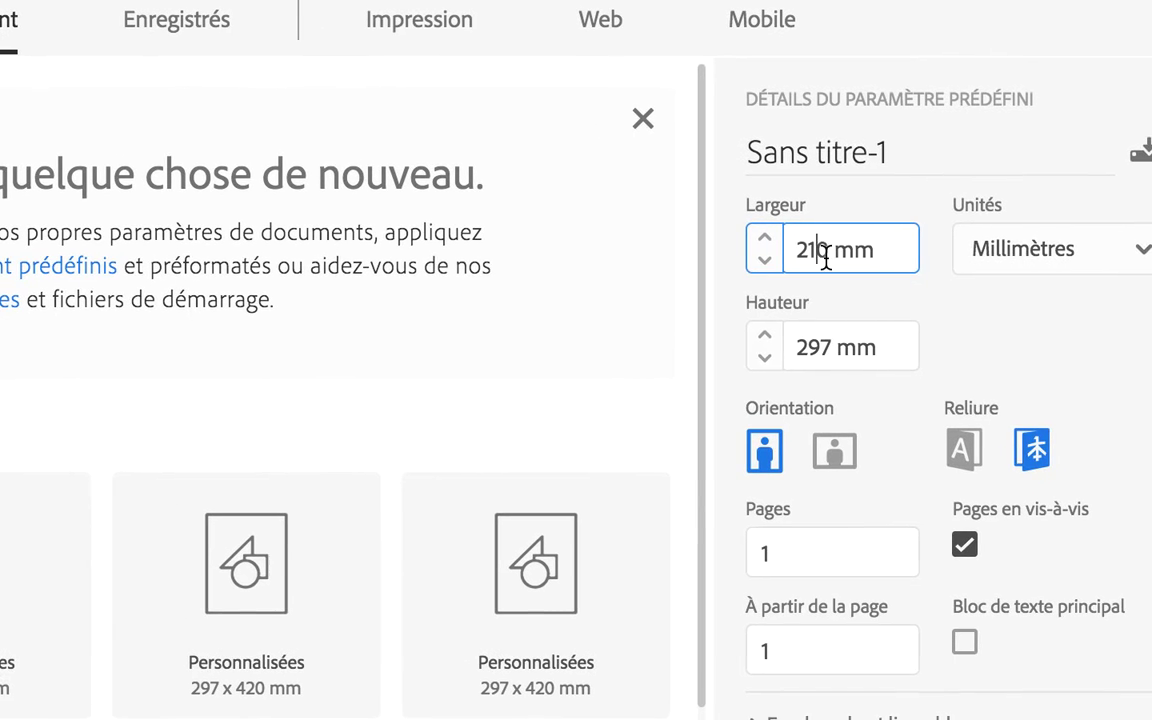
pyautogui.tripleClick(815, 253)
pyautogui.write('29')
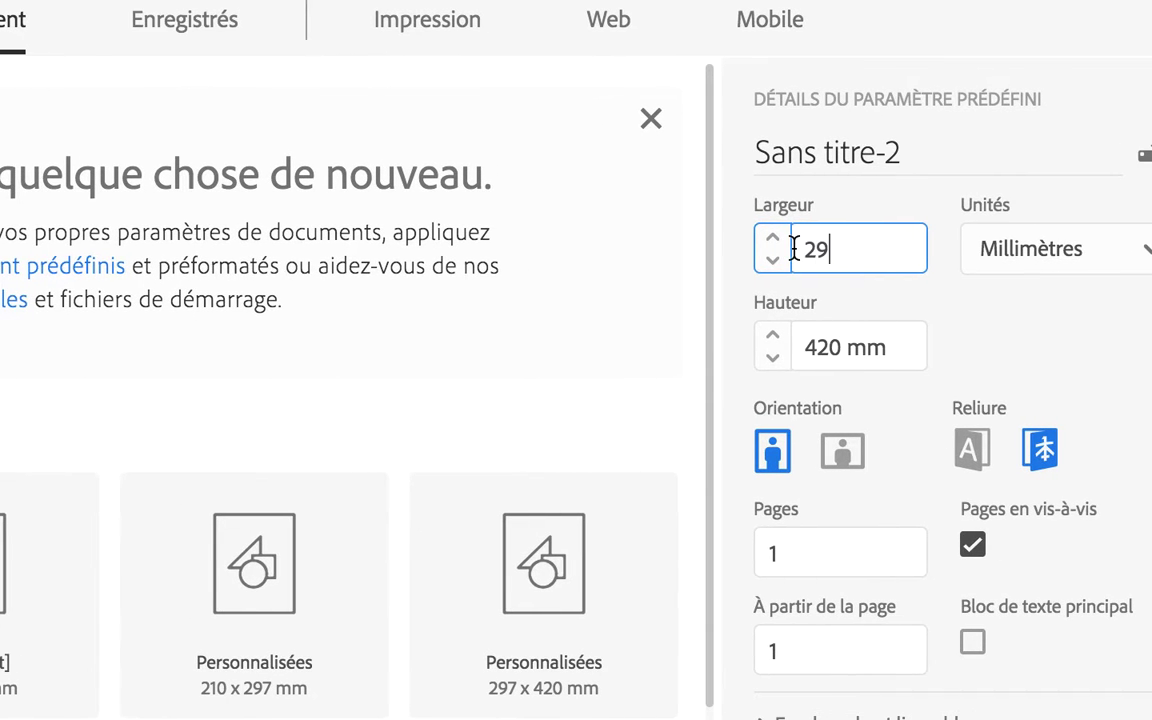
pyautogui.write('7')
pyautogui.tripleClick(855, 347)
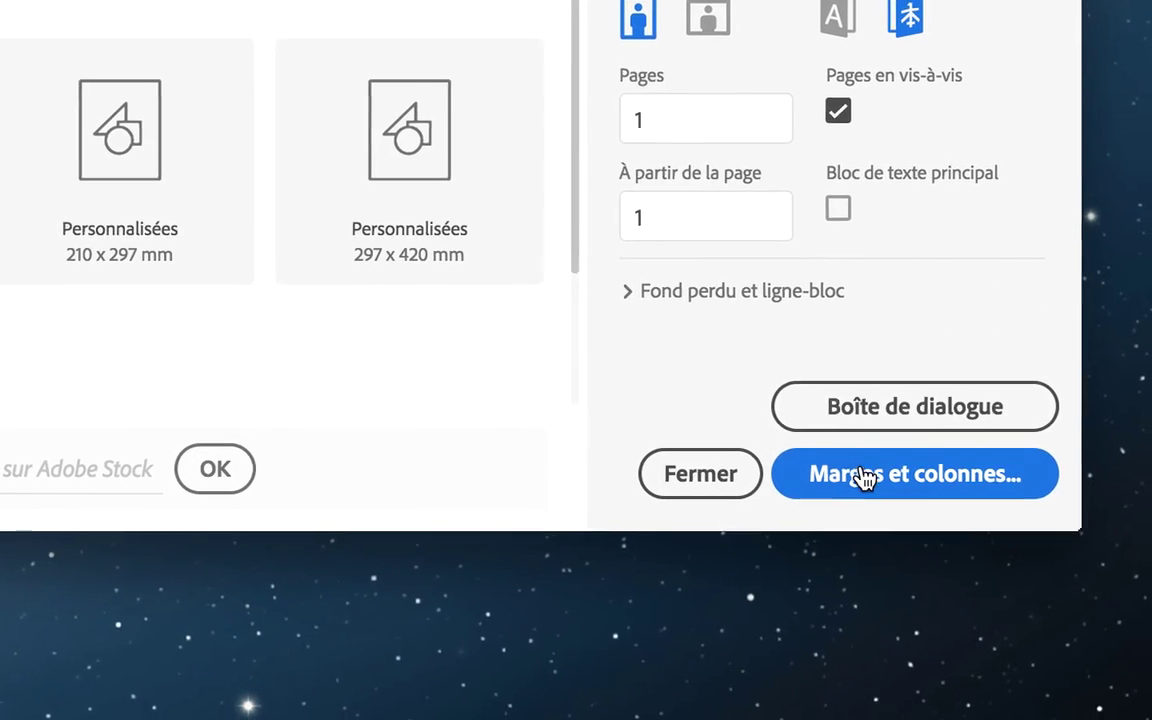
pyautogui.click(861, 476)
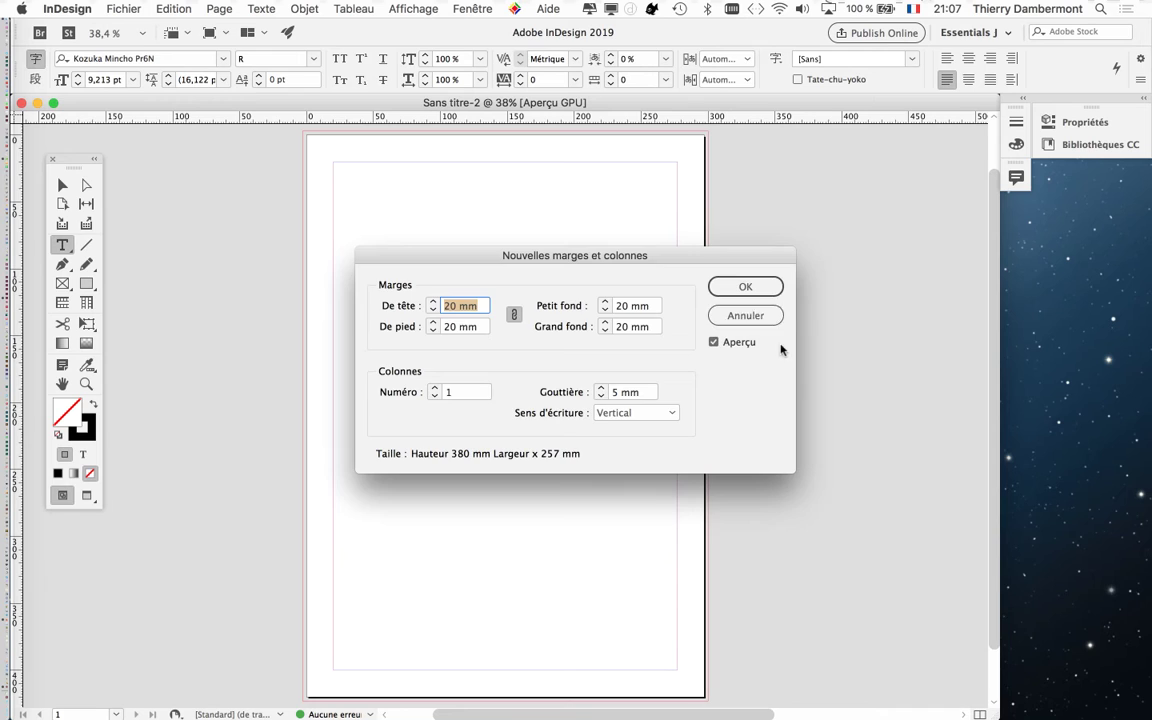
pyautogui.click(768, 291)
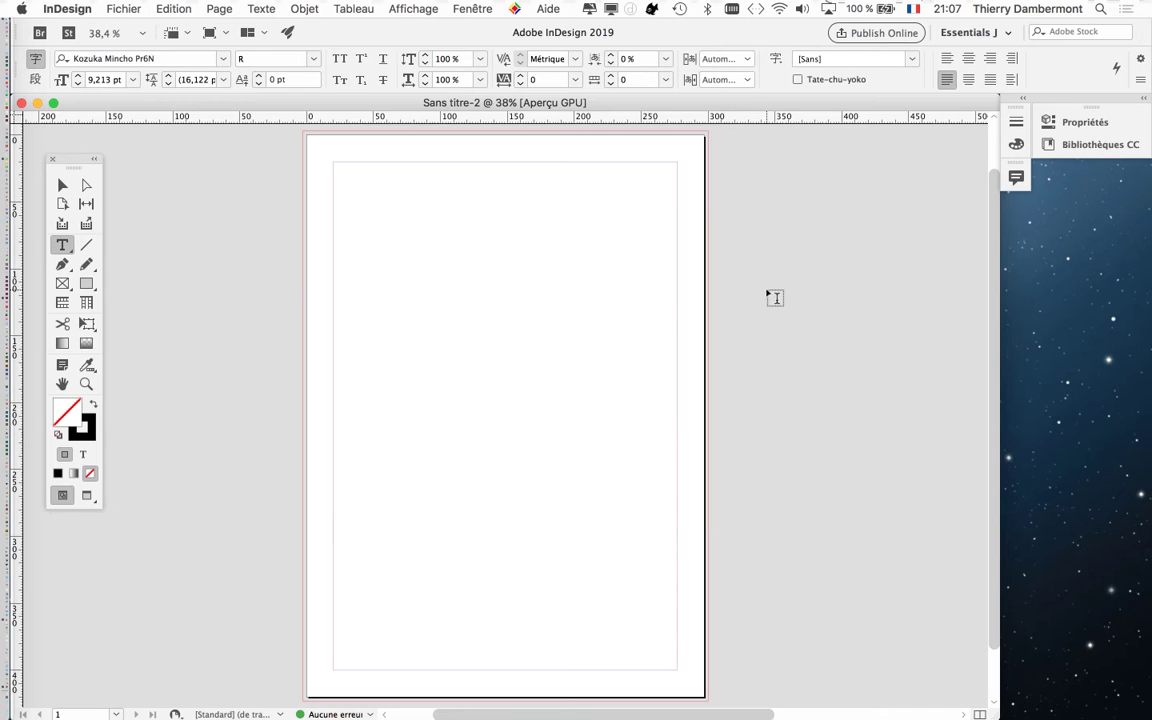
# Step: Draw an empty rectangle picture frame covering the entire page
pyautogui.press('f')
pyautogui.moveTo(310, 139)
pyautogui.mouseDown()
pyautogui.moveTo(636, 616)
pyautogui.moveTo(705, 697)
pyautogui.mouseUp()
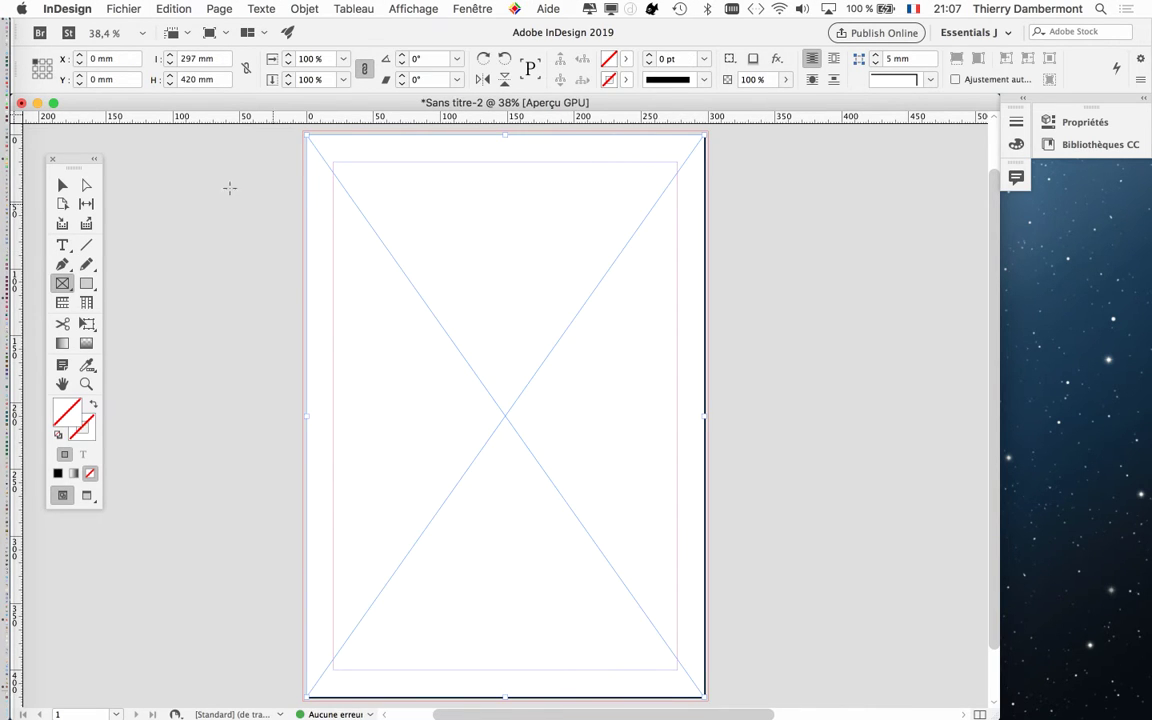
pyautogui.click(62, 185)
pyautogui.click(124, 9)
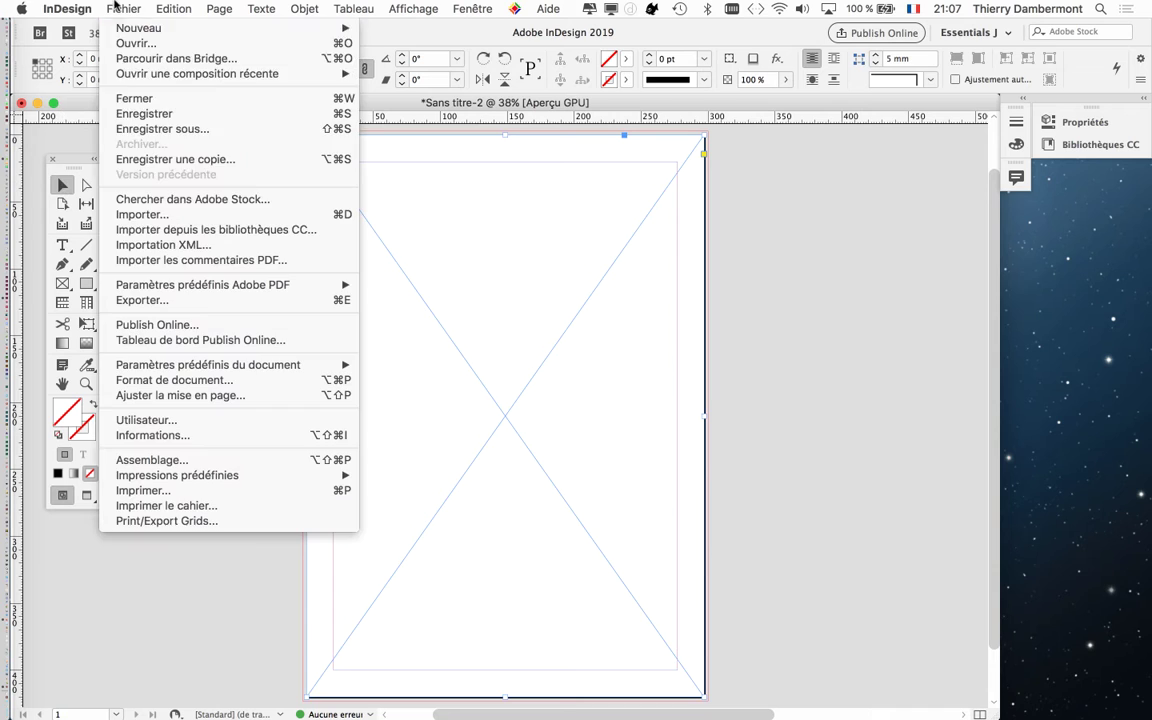
# Step: Place affcihe-2.psd from the desktop's démo construction affiche folder into the page frame
pyautogui.click(150, 214)
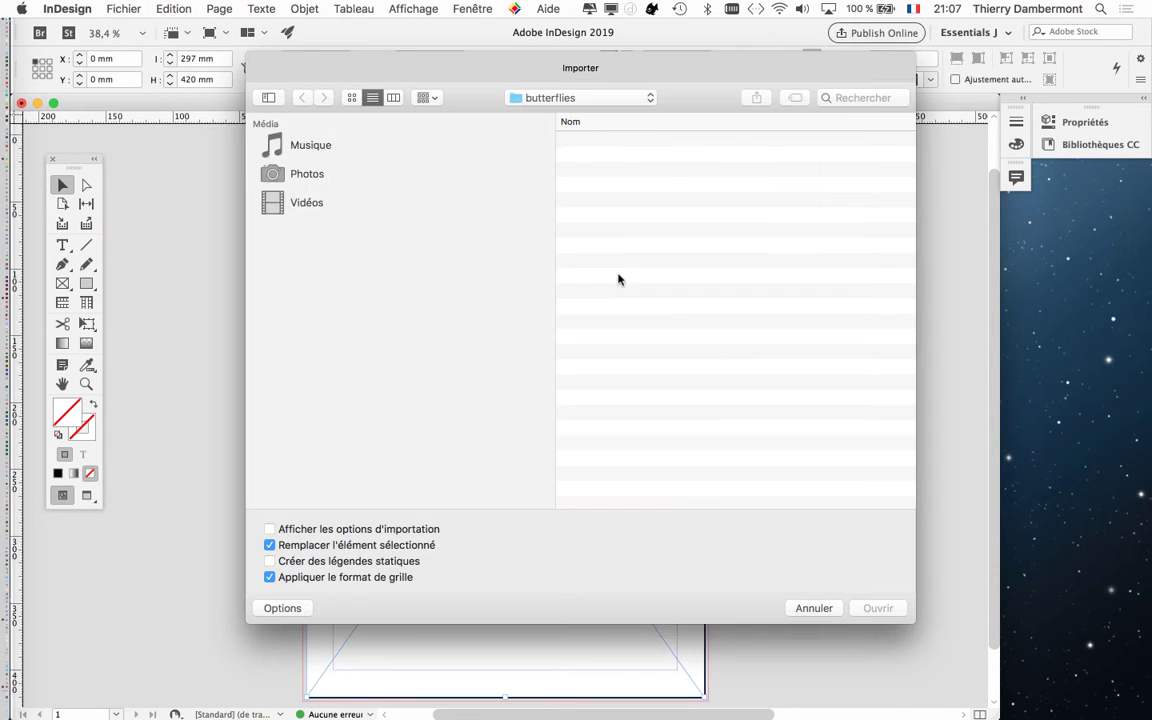
pyautogui.scroll(-2, 376, 461)
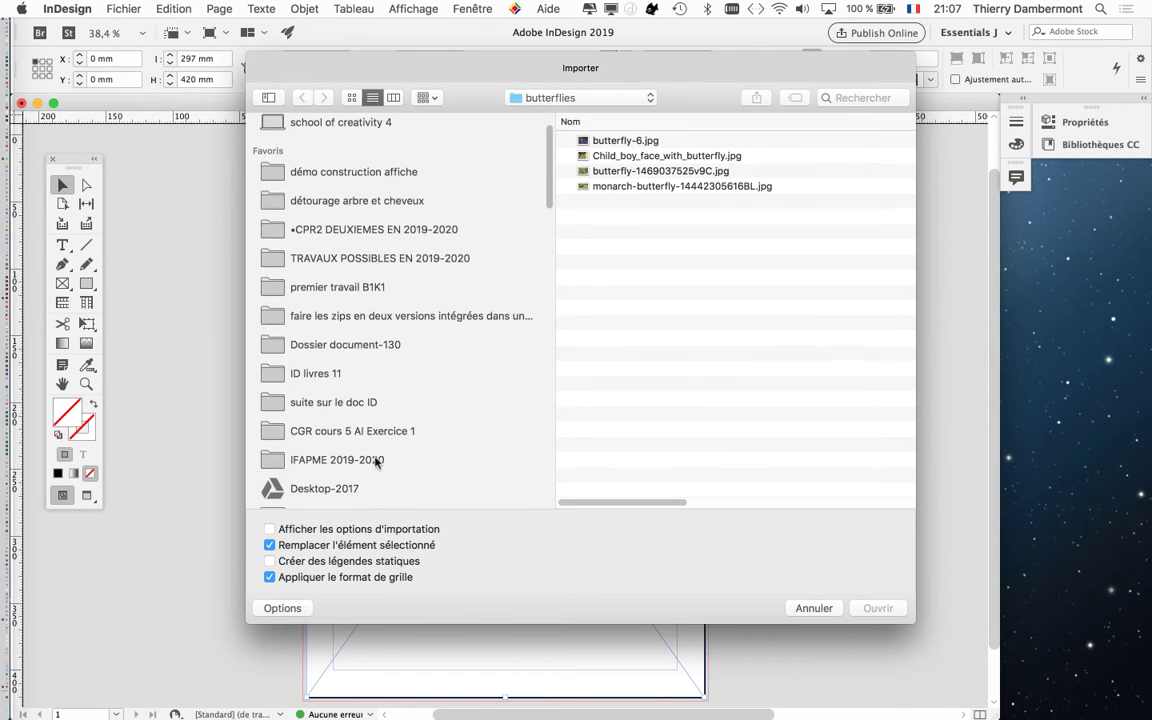
pyautogui.scroll(-2, 376, 461)
pyautogui.click(385, 465)
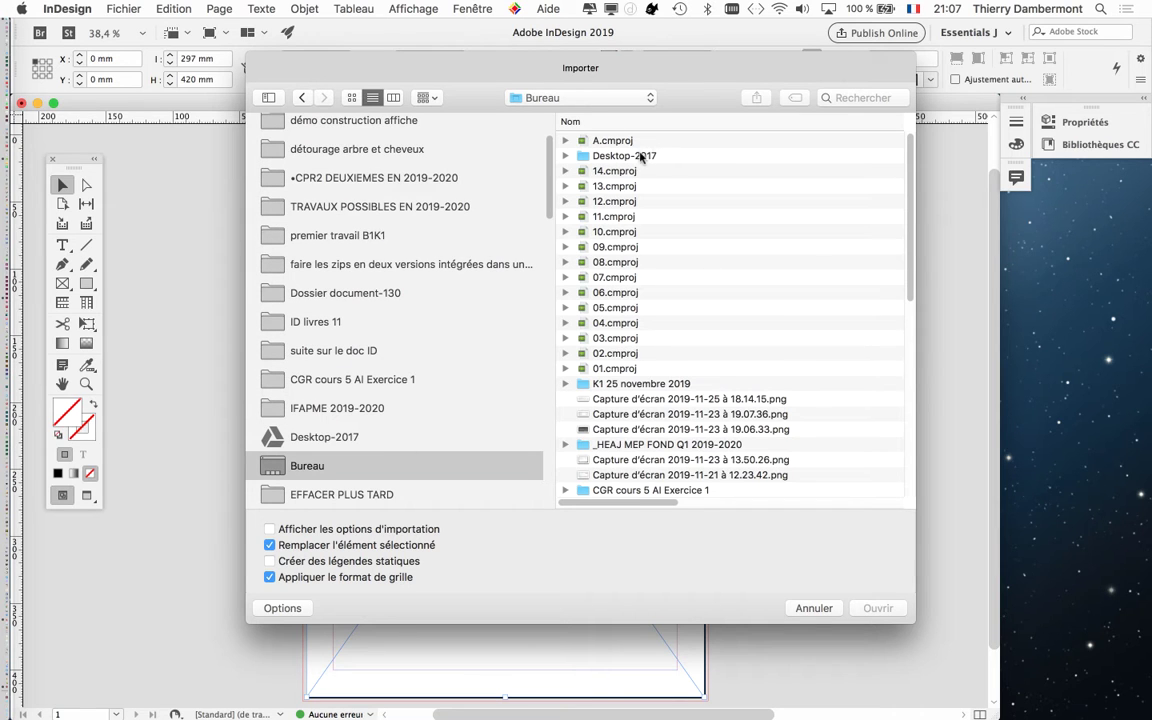
pyautogui.scroll(3, 354, 151)
pyautogui.click(358, 214)
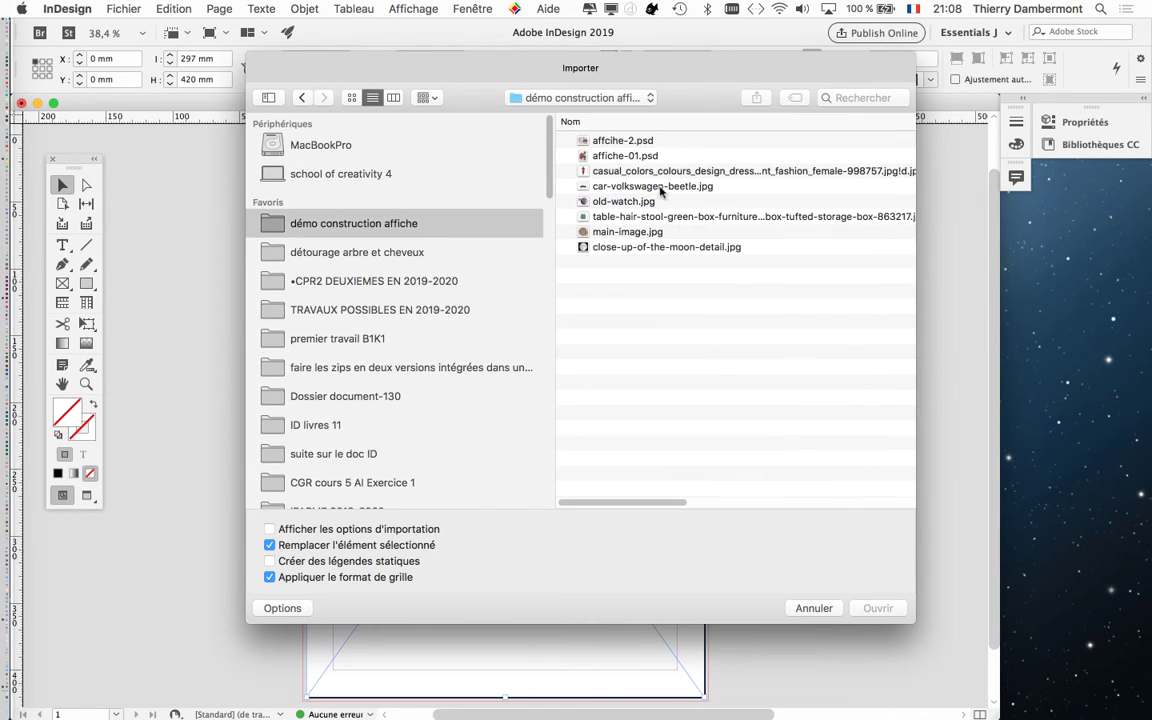
pyautogui.click(652, 142)
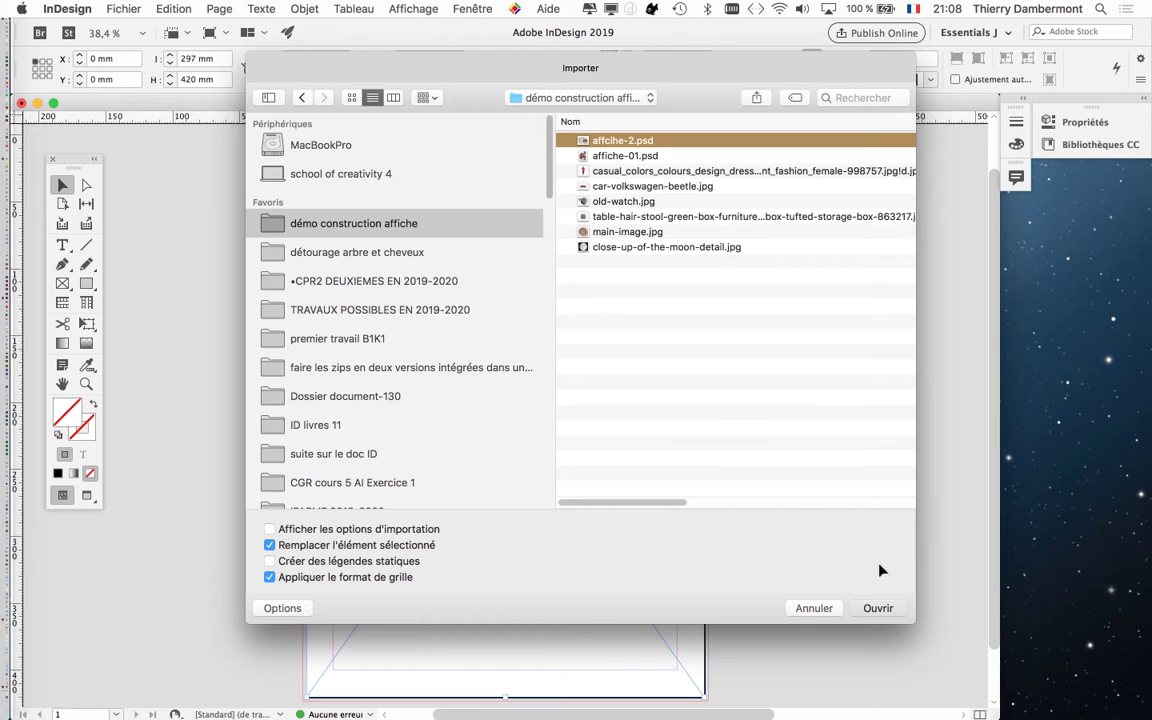
pyautogui.click(878, 607)
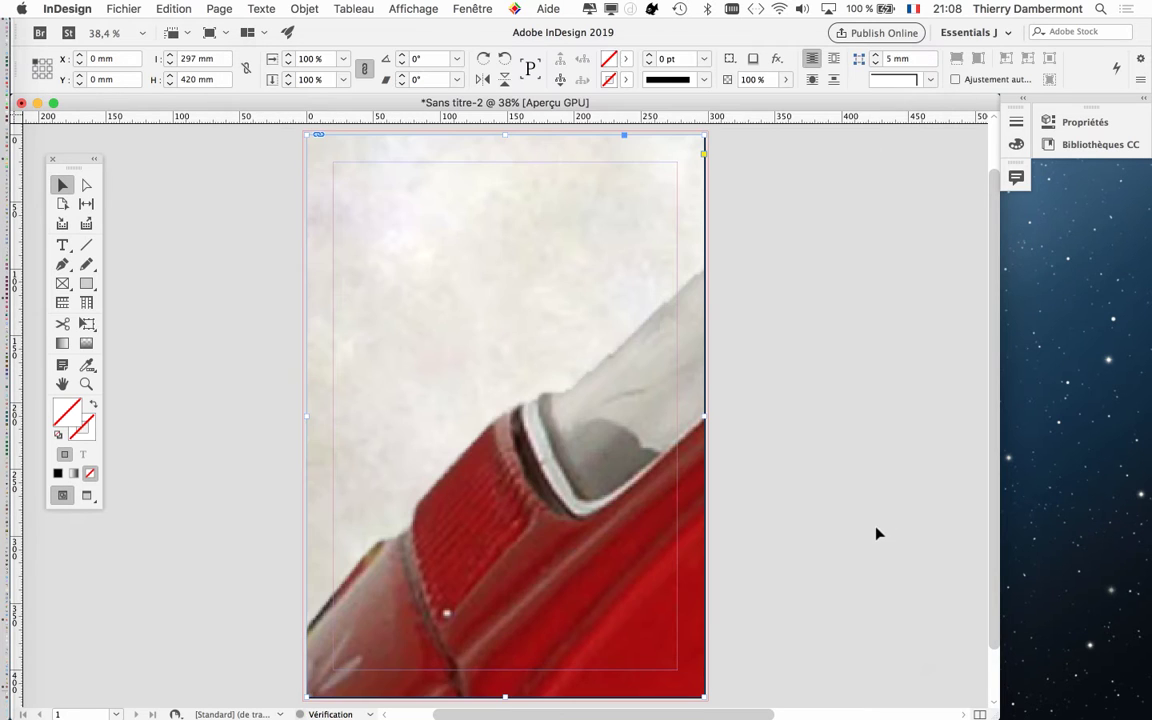
# Step: Apply Fill Frame Proportionally to the montage and fit the whole page in the window
pyautogui.click(308, 8)
pyautogui.moveTo(400, 328)
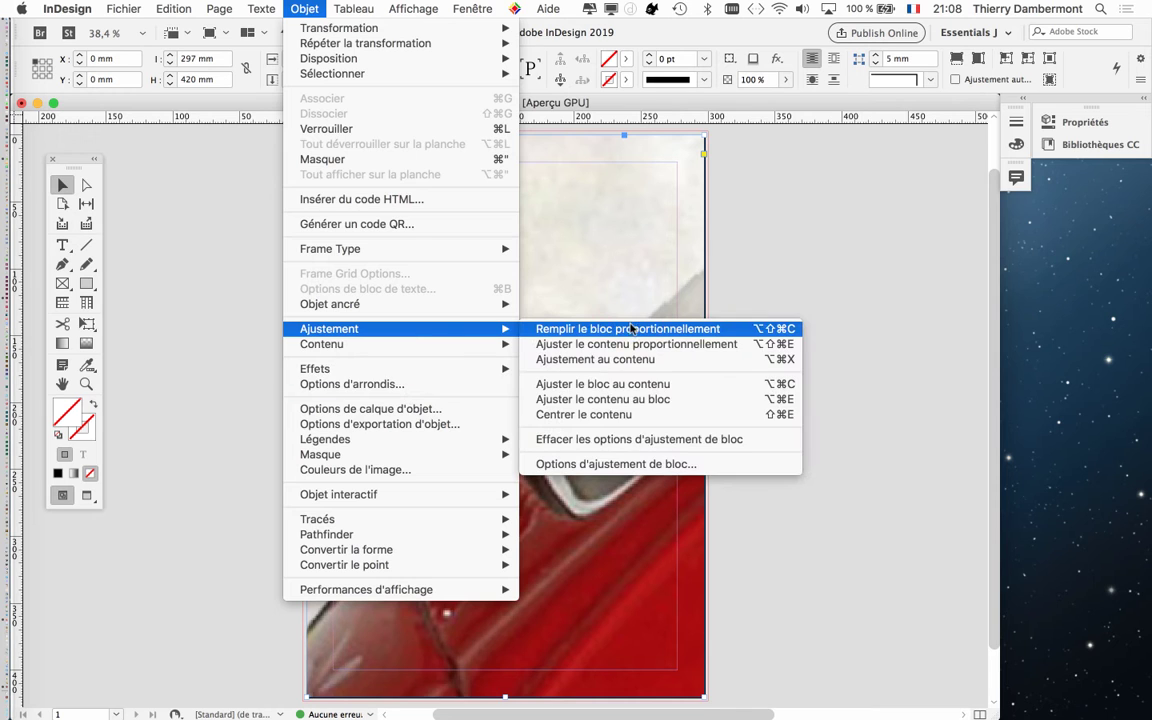
pyautogui.click(632, 328)
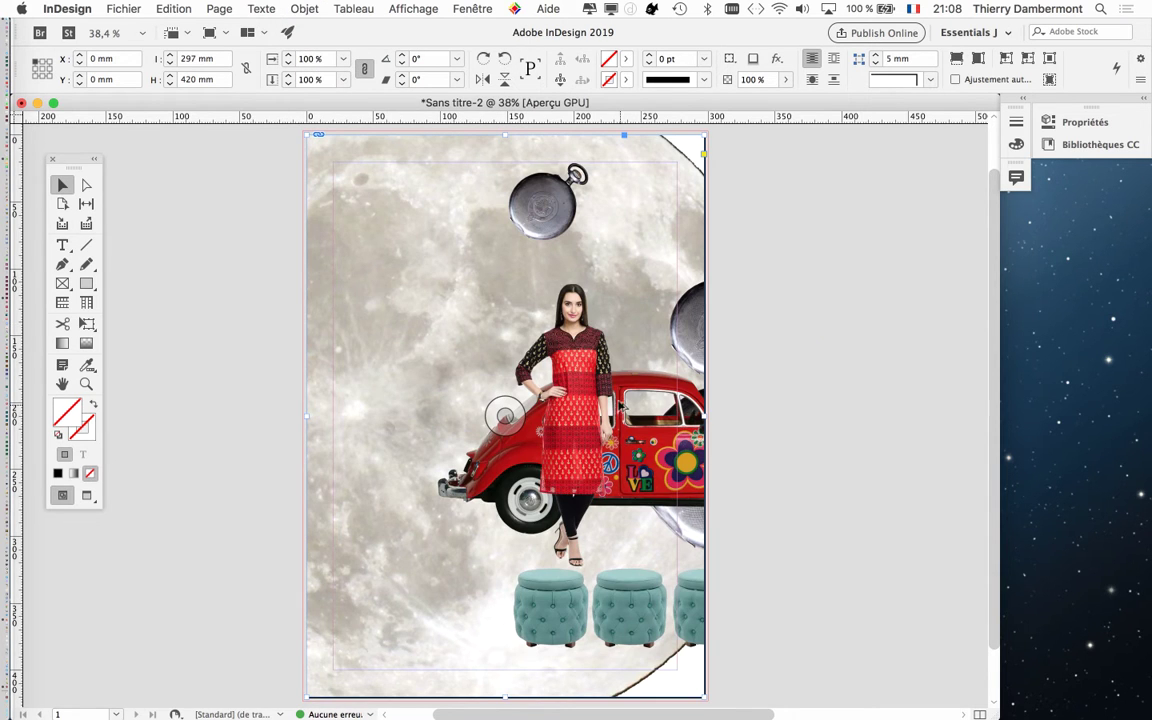
pyautogui.press('super+minus')
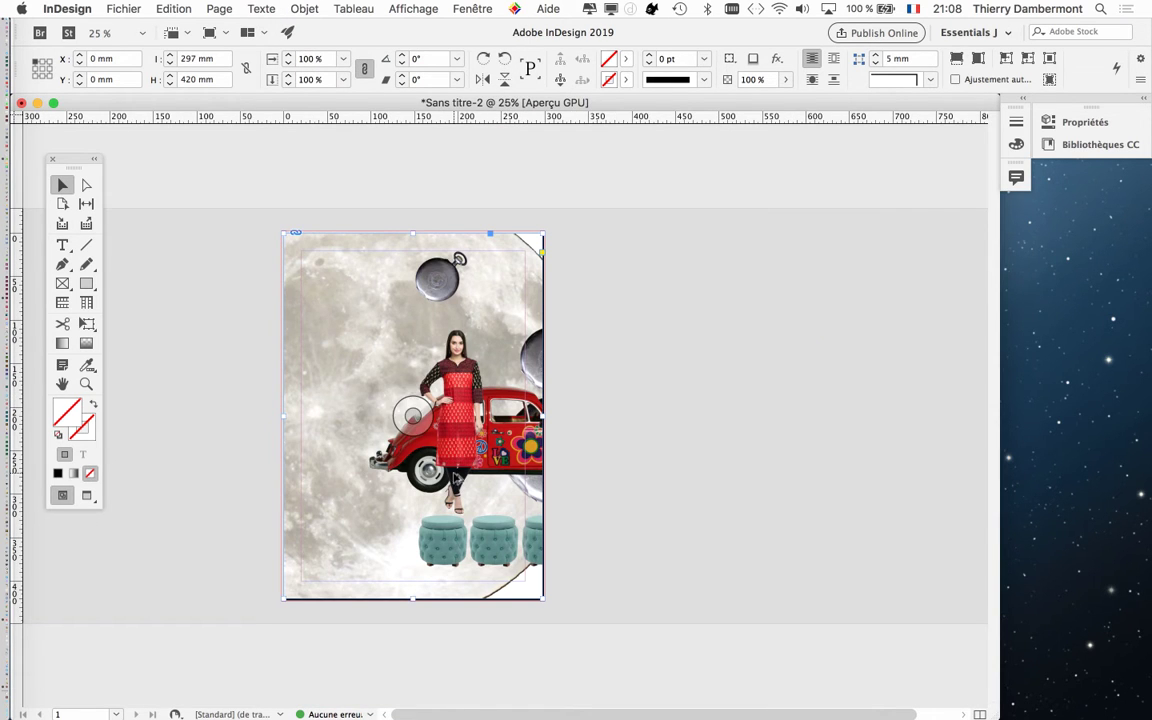
pyautogui.press('super+equal')
pyautogui.press('super+minus')
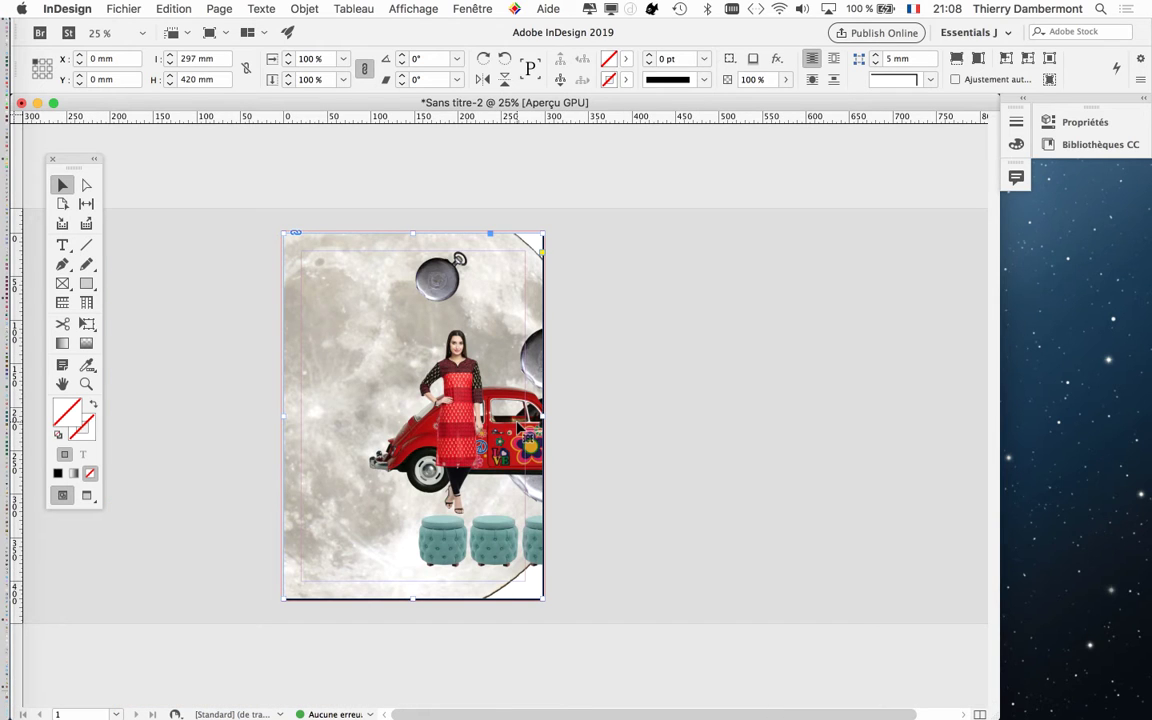
pyautogui.doubleClick(62, 383)
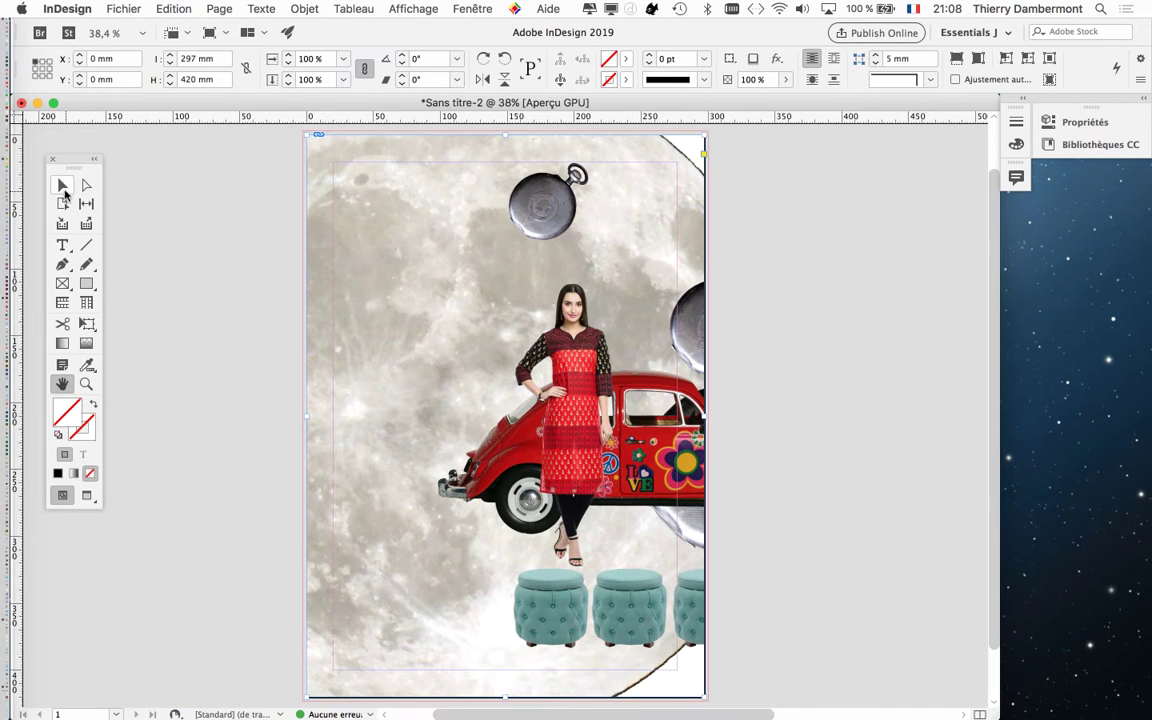
# Step: Enlarge the montage frame toward the bottom-left and top-right with free transform
pyautogui.click(63, 185)
pyautogui.click(506, 414)
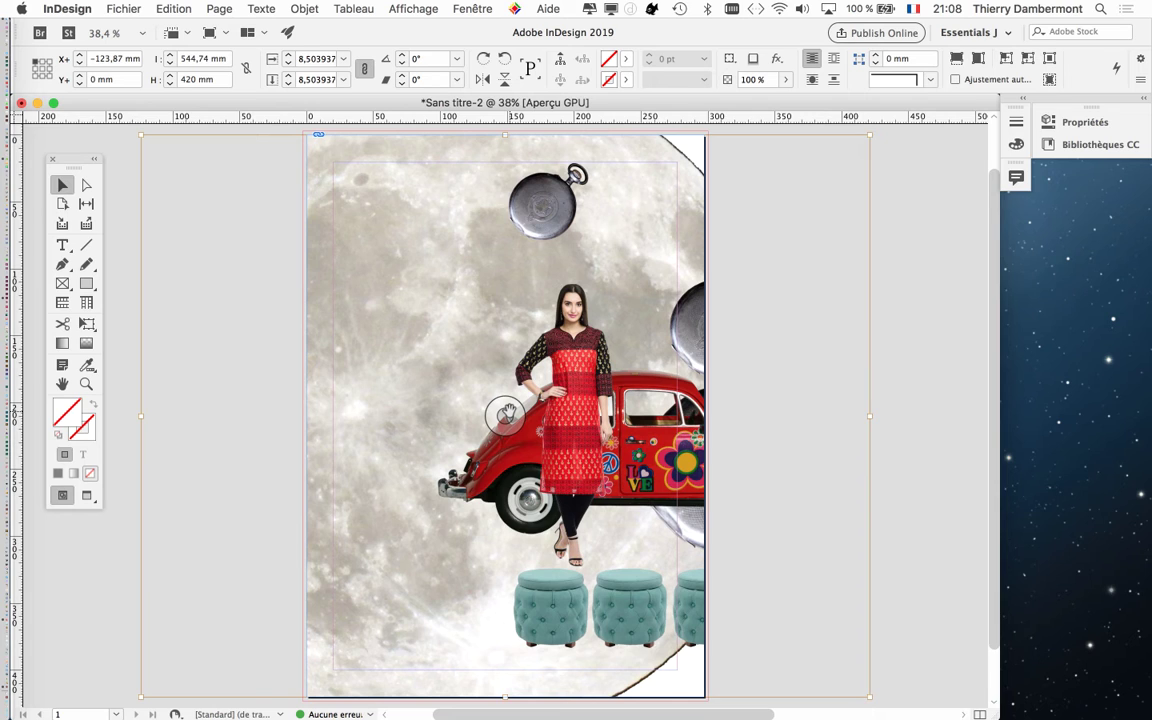
pyautogui.press('super+minus')
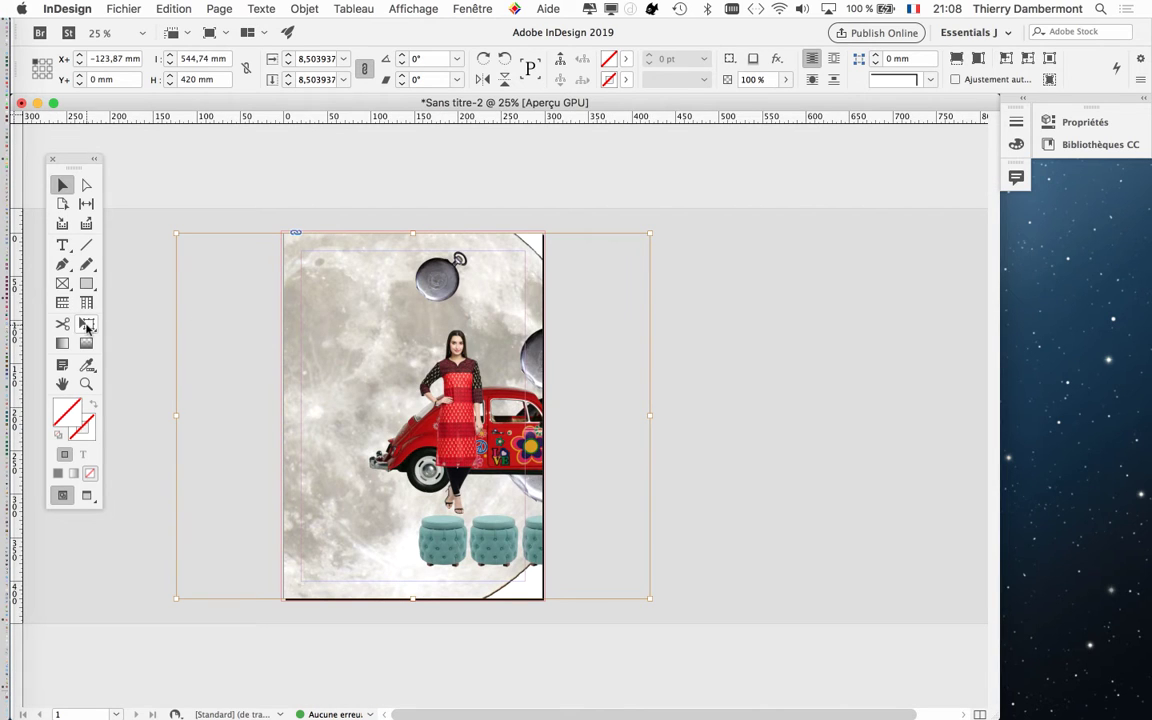
pyautogui.click(86, 323)
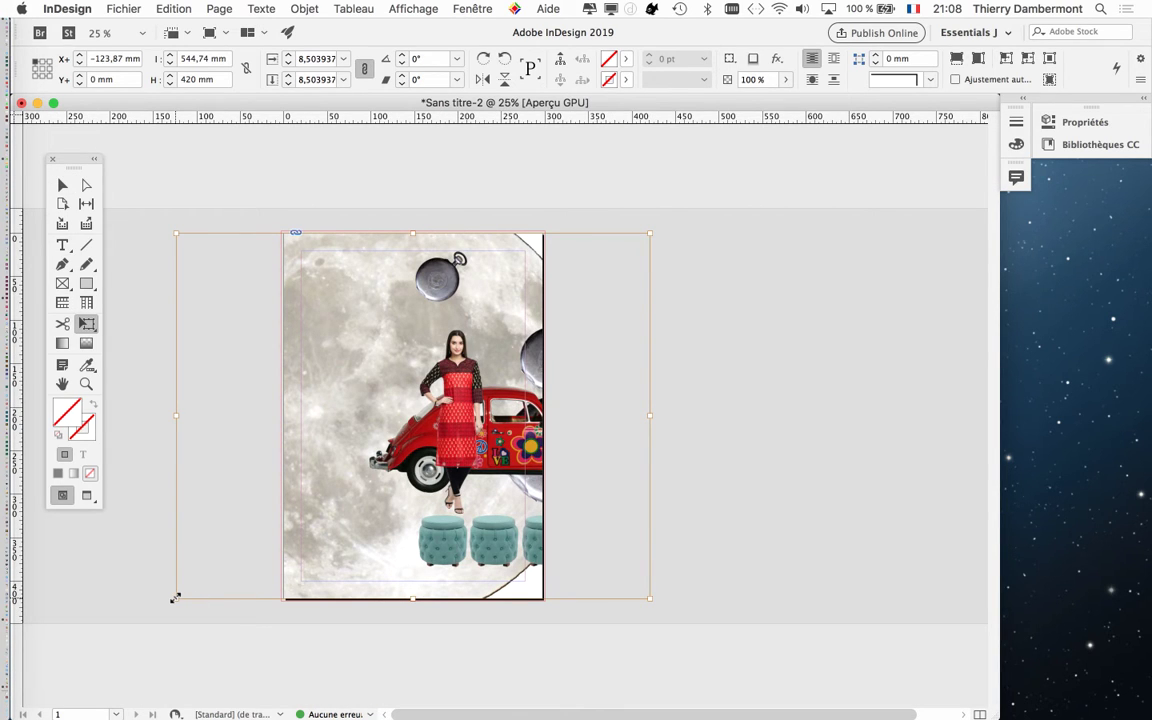
pyautogui.moveTo(175, 598); pyautogui.dragTo(87, 667)
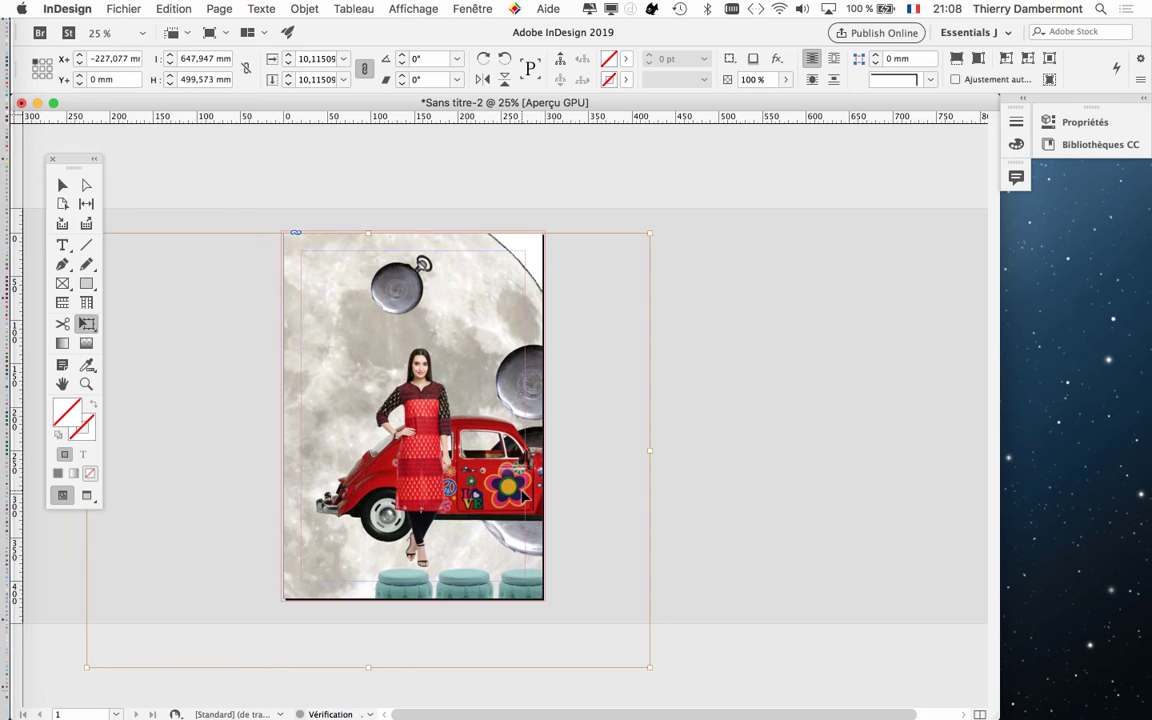
pyautogui.press('super+minus')
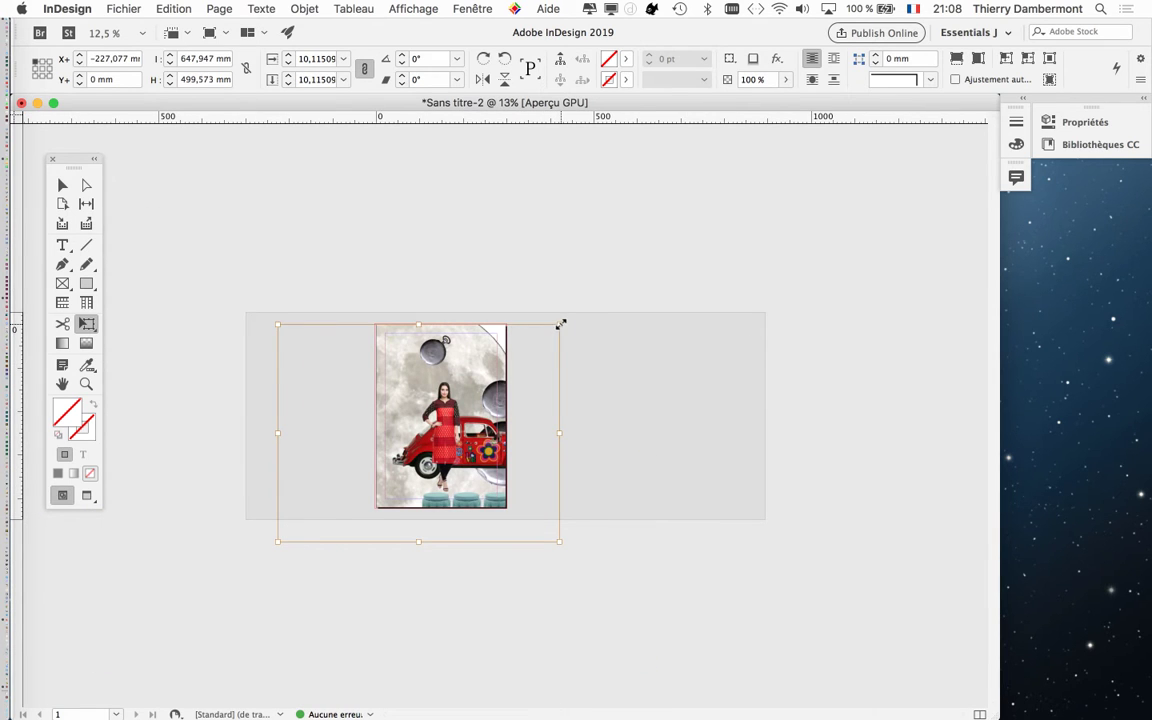
pyautogui.moveTo(561, 324); pyautogui.dragTo(634, 269)
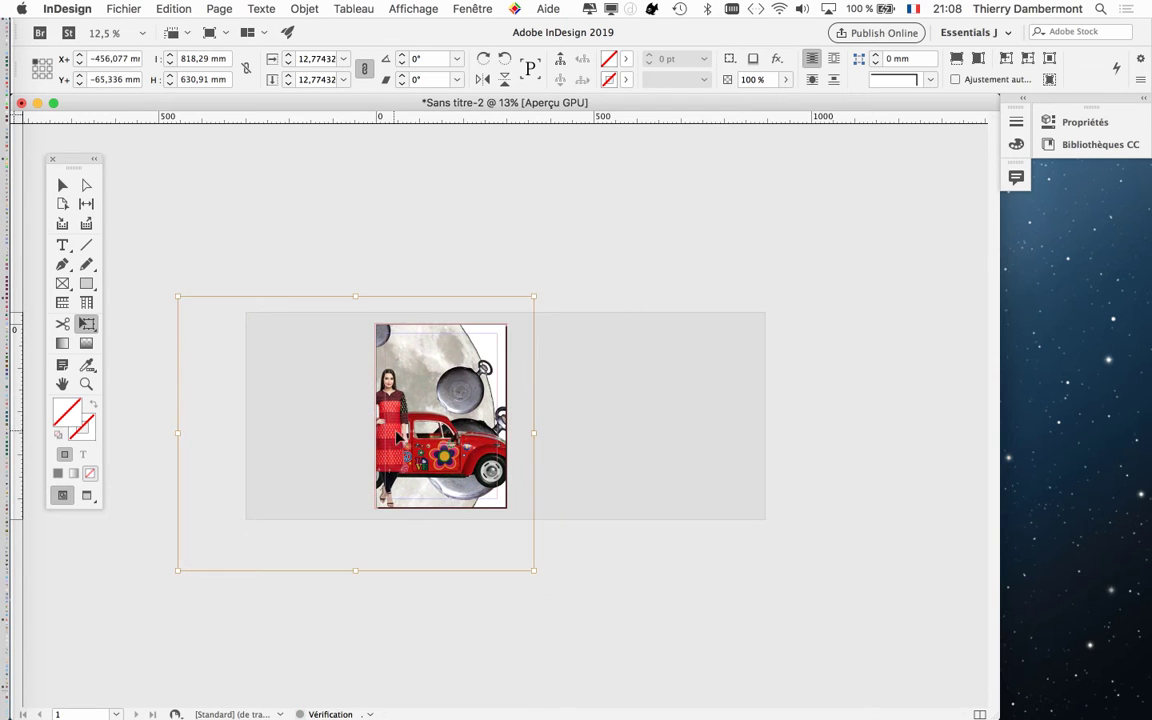
# Step: Reposition and enlarge the montage upward so the three stools show fully at the bottom
pyautogui.press('super+equal')
pyautogui.press('super+equal')
pyautogui.press('super+minus')
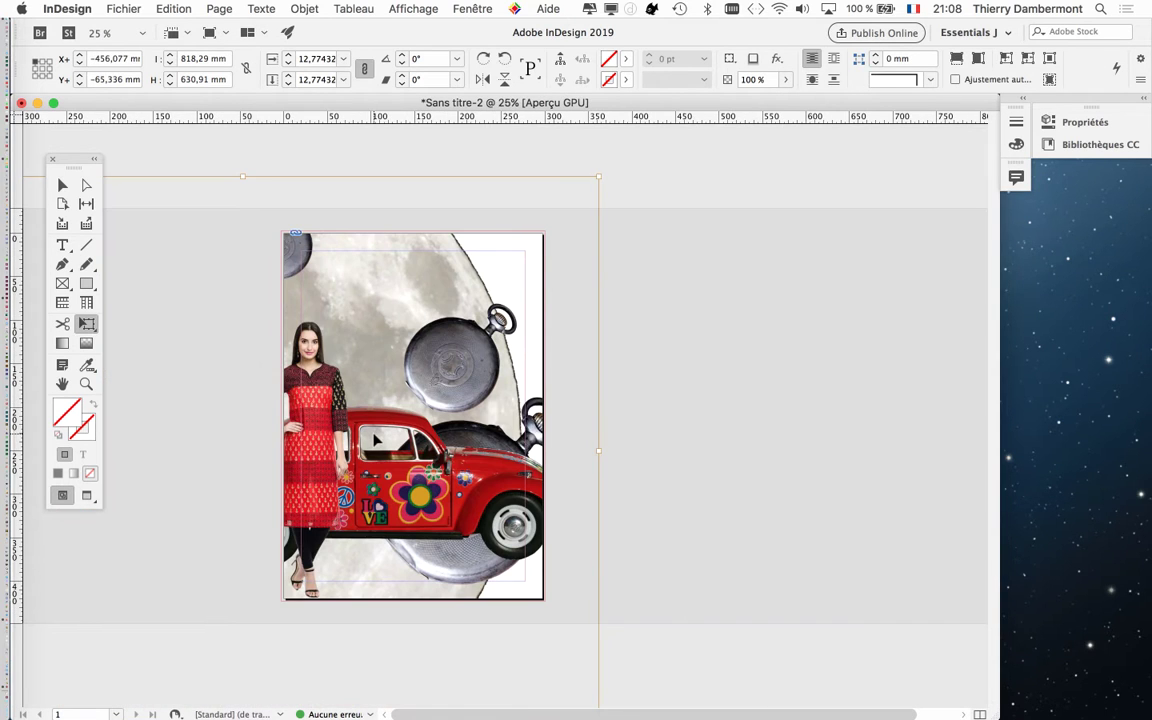
pyautogui.moveTo(310, 428); pyautogui.dragTo(370, 440)
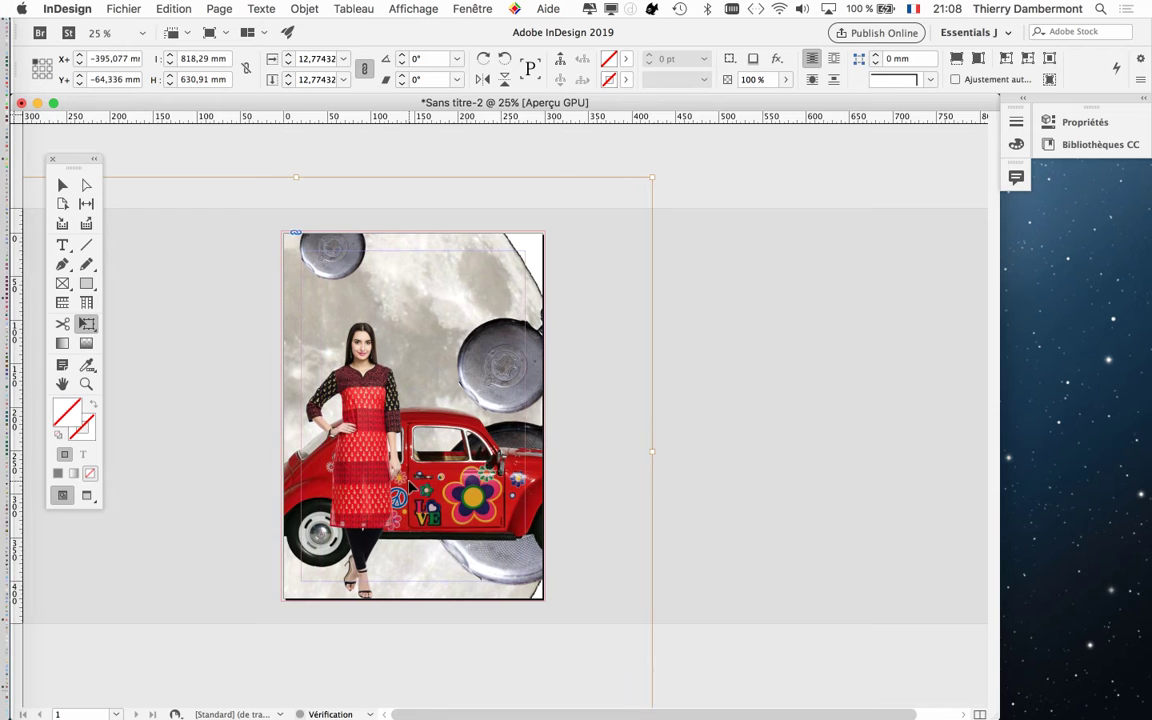
pyautogui.moveTo(410, 512); pyautogui.dragTo(422, 468)
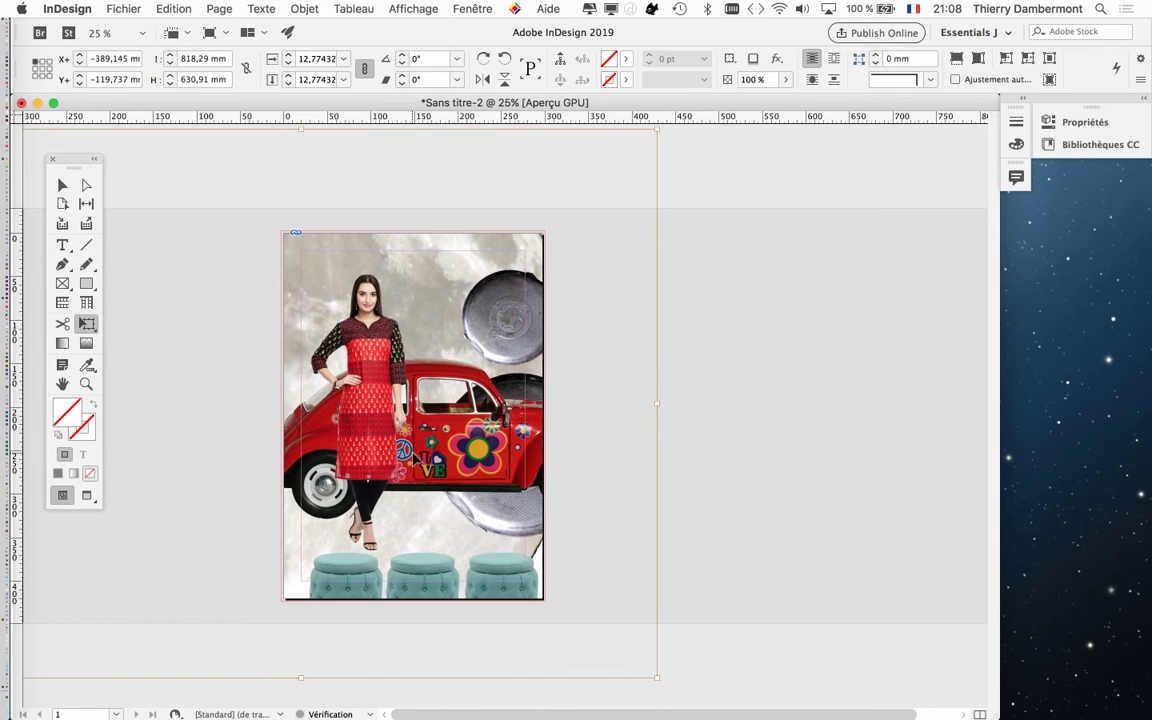
pyautogui.press('super+minus')
pyautogui.moveTo(566, 546); pyautogui.dragTo(597, 576)
pyautogui.moveTo(428, 404); pyautogui.dragTo(400, 395)
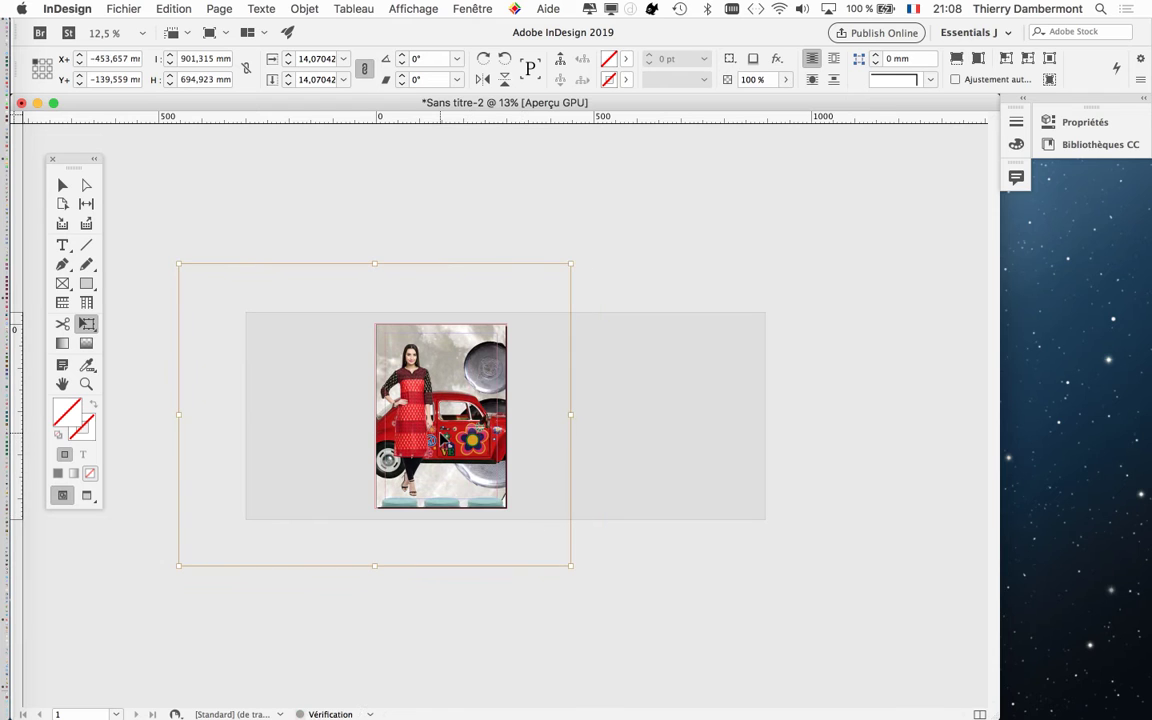
pyautogui.press('super+equal')
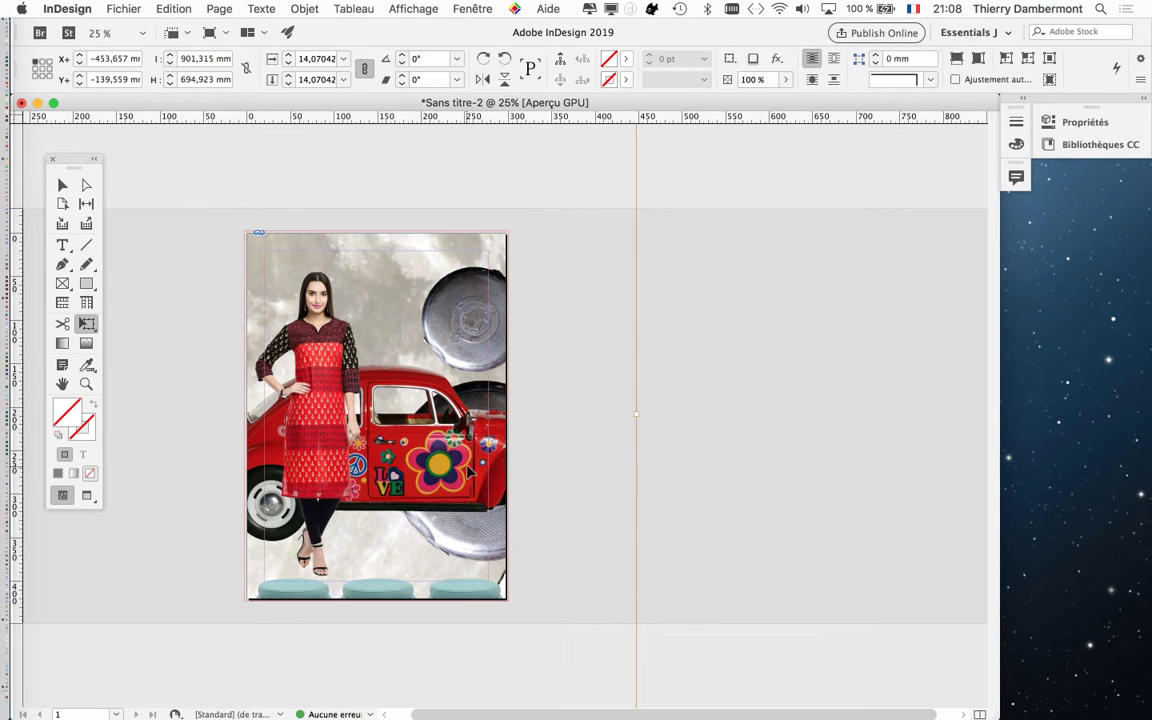
pyautogui.moveTo(448, 493); pyautogui.dragTo(446, 478)
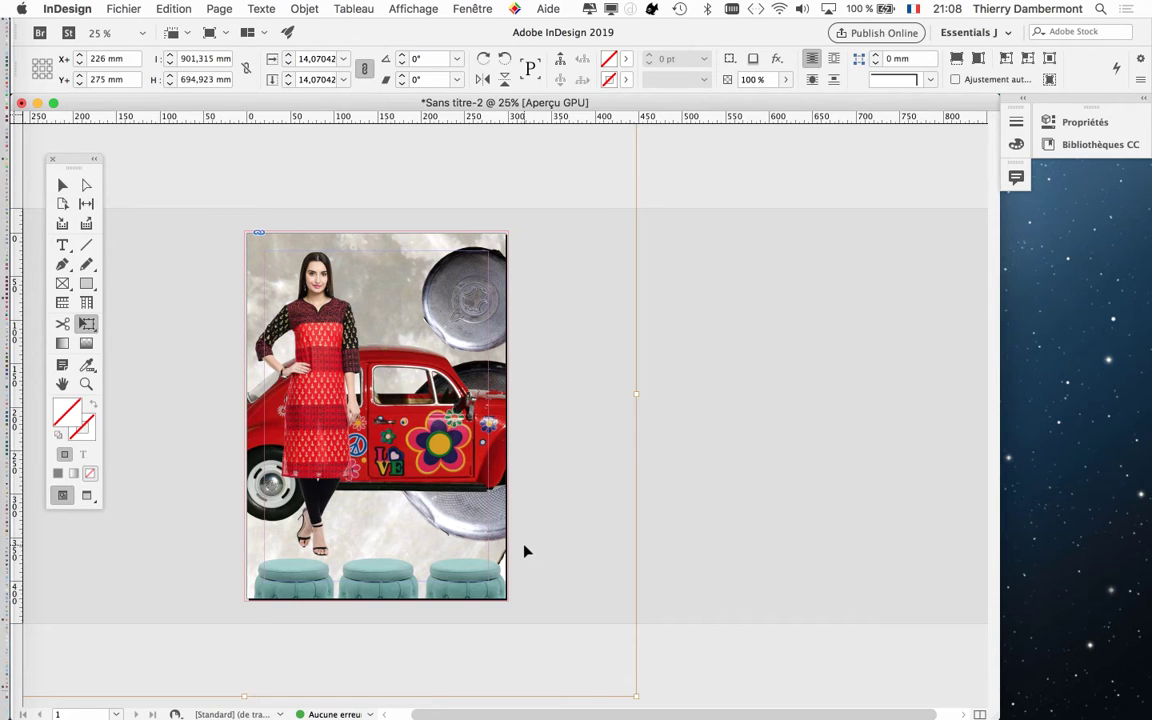
pyautogui.click(124, 9)
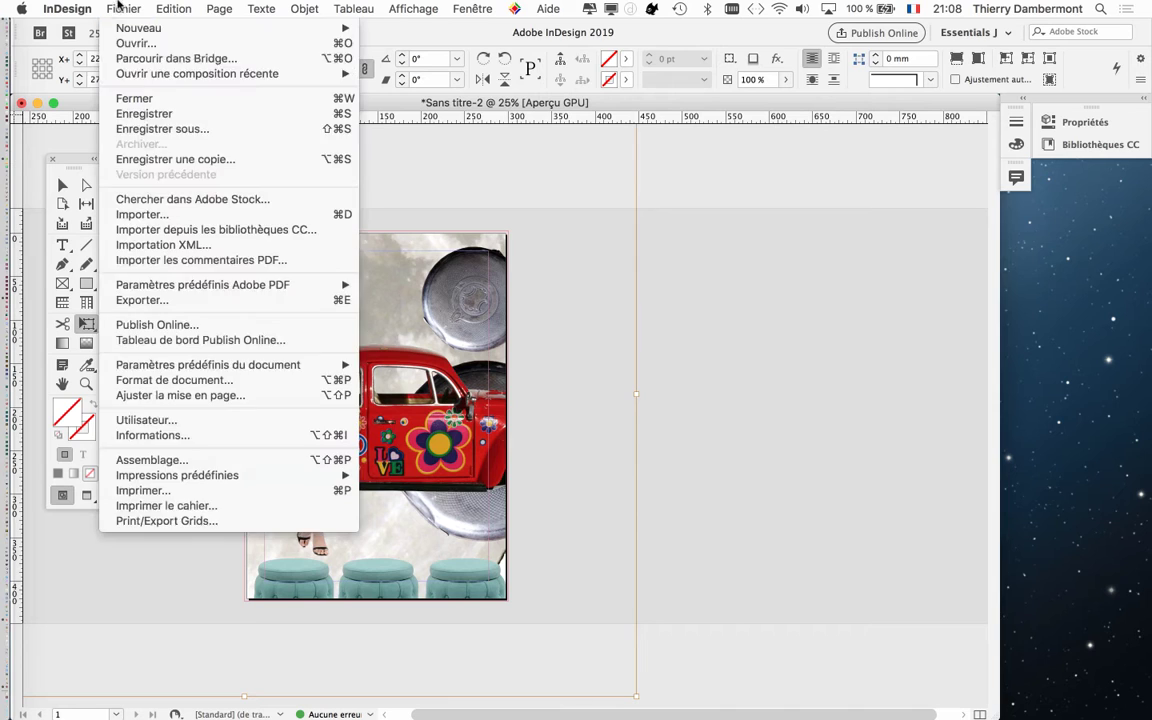
# Step: Save the document under the new name affcihe-2.indd in démo construction affiche
pyautogui.click(150, 126)
pyautogui.click(721, 177)
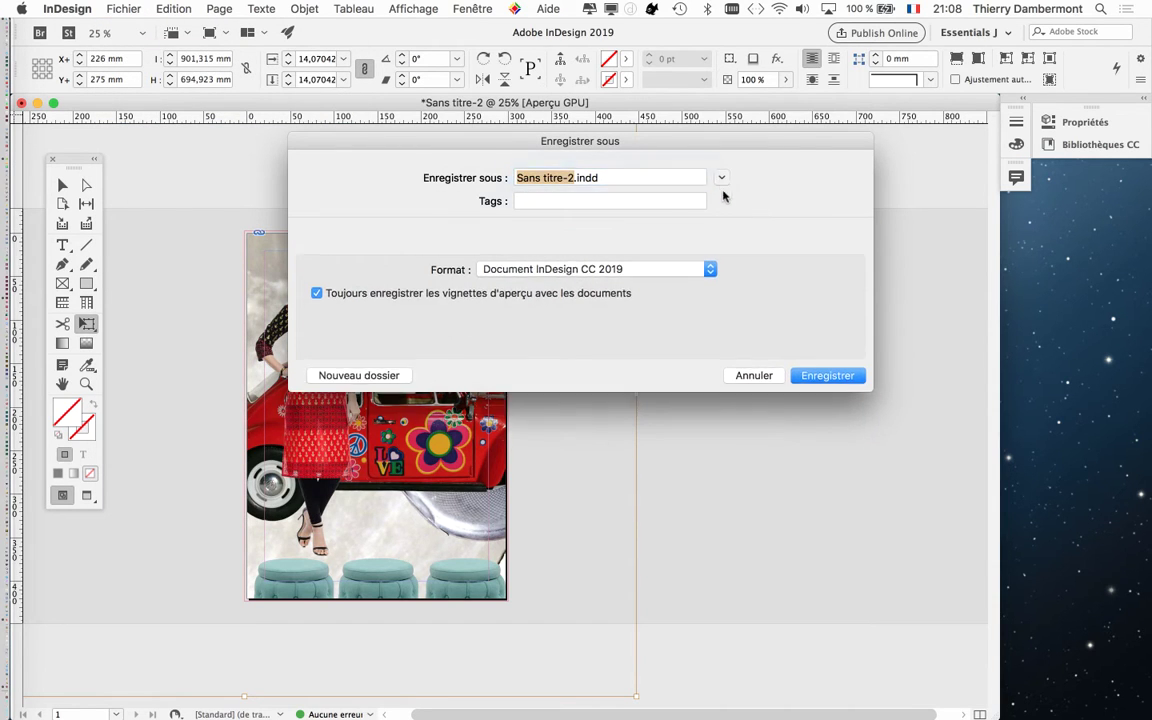
pyautogui.click(438, 368)
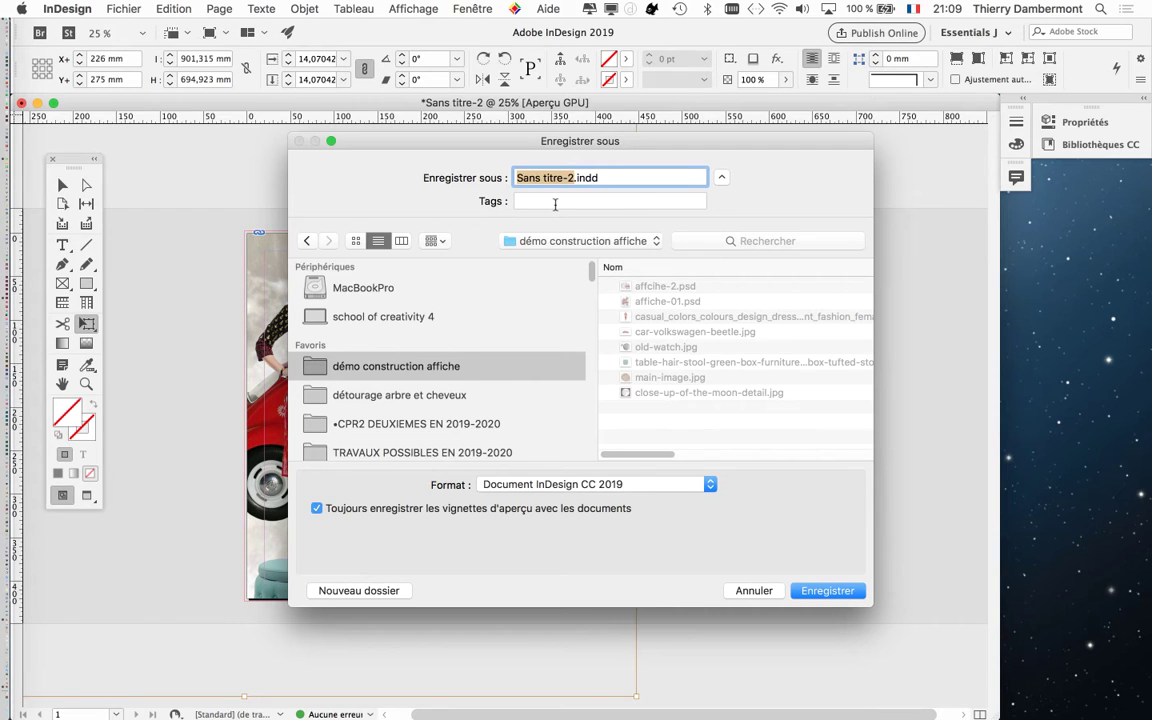
pyautogui.write('affcihe')
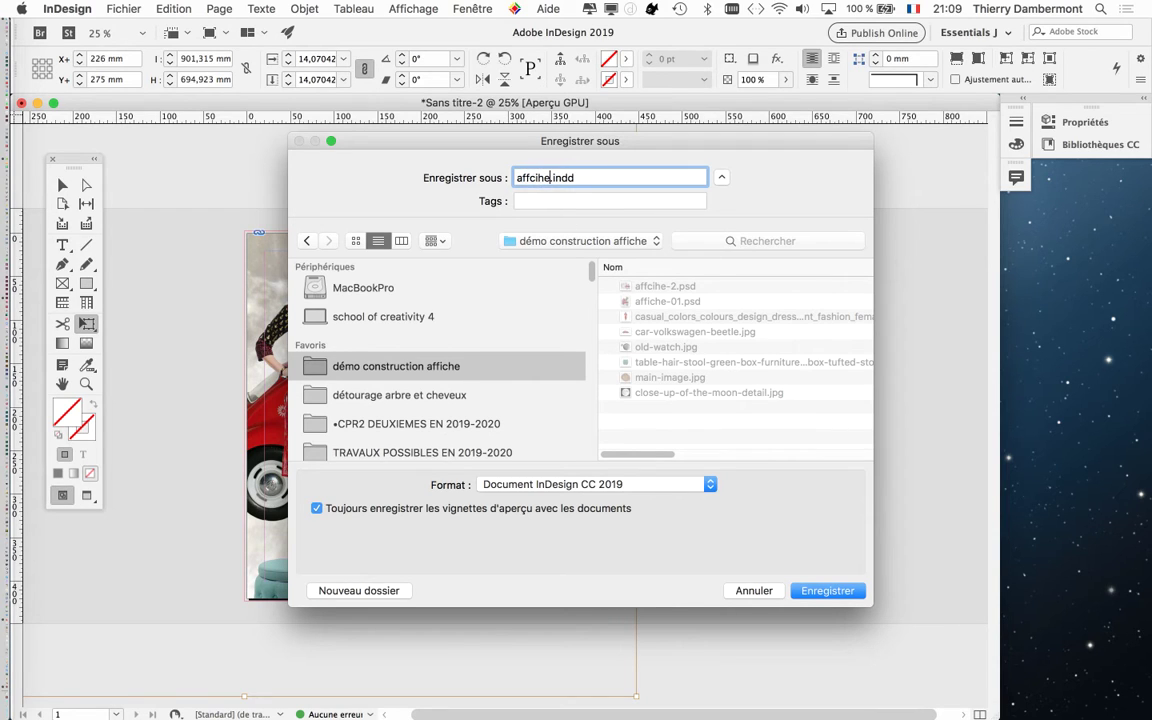
pyautogui.write('-2')
pyautogui.press('Return')
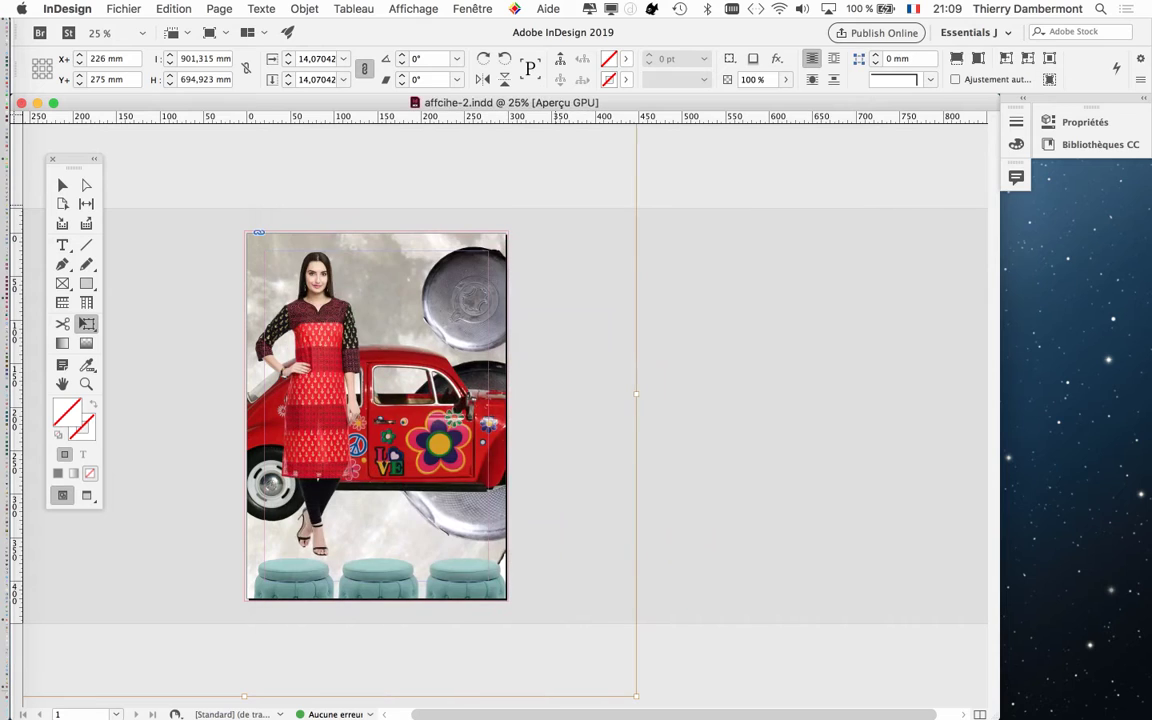
# Step: Select the placed PSD and expand the Links panel info to show ppi and 9079 × 7000 pixels
pyautogui.click(62, 184)
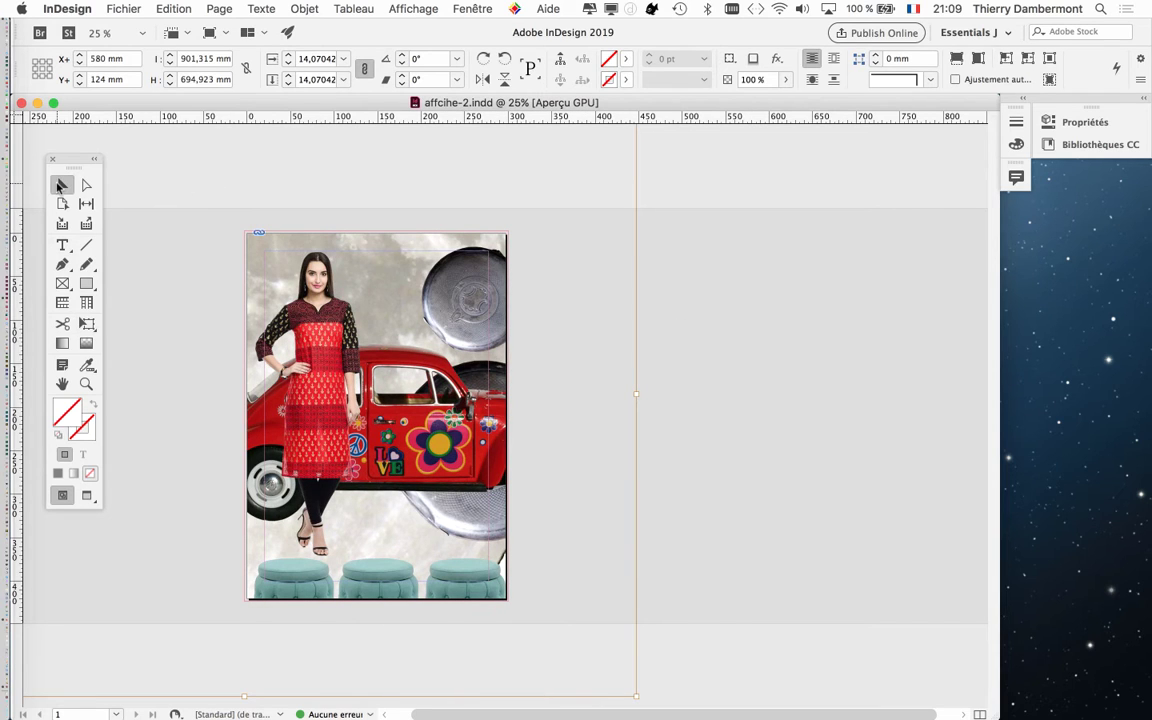
pyautogui.click(340, 362)
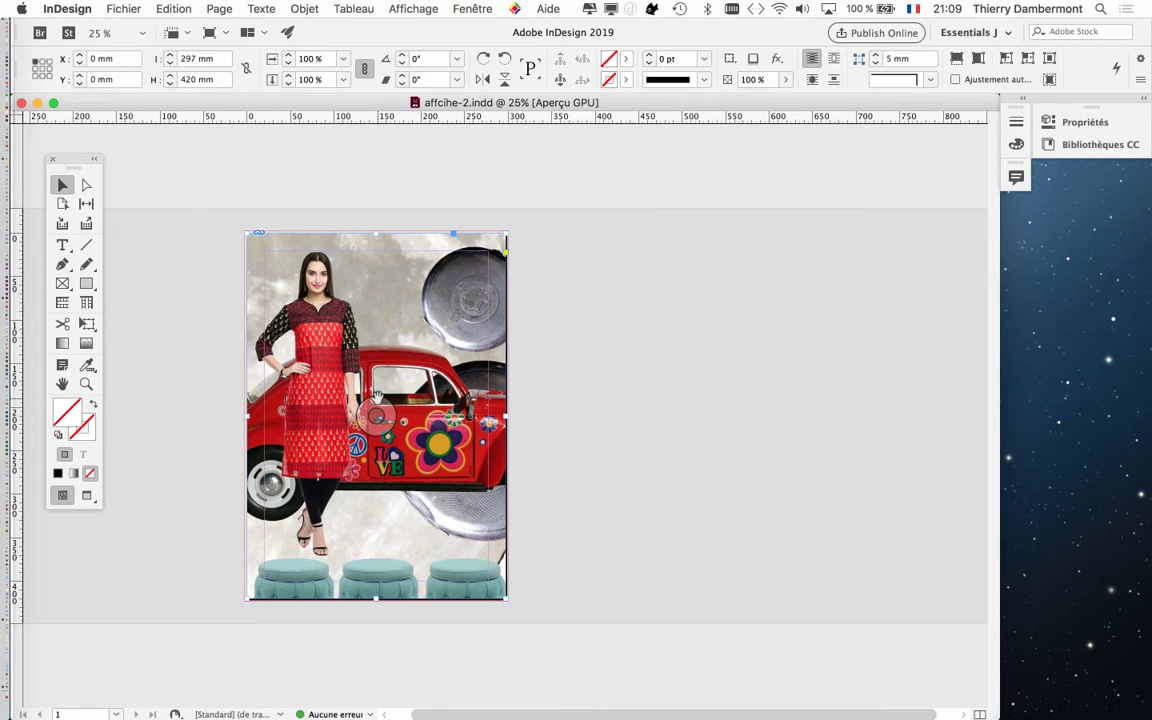
pyautogui.click(376, 410)
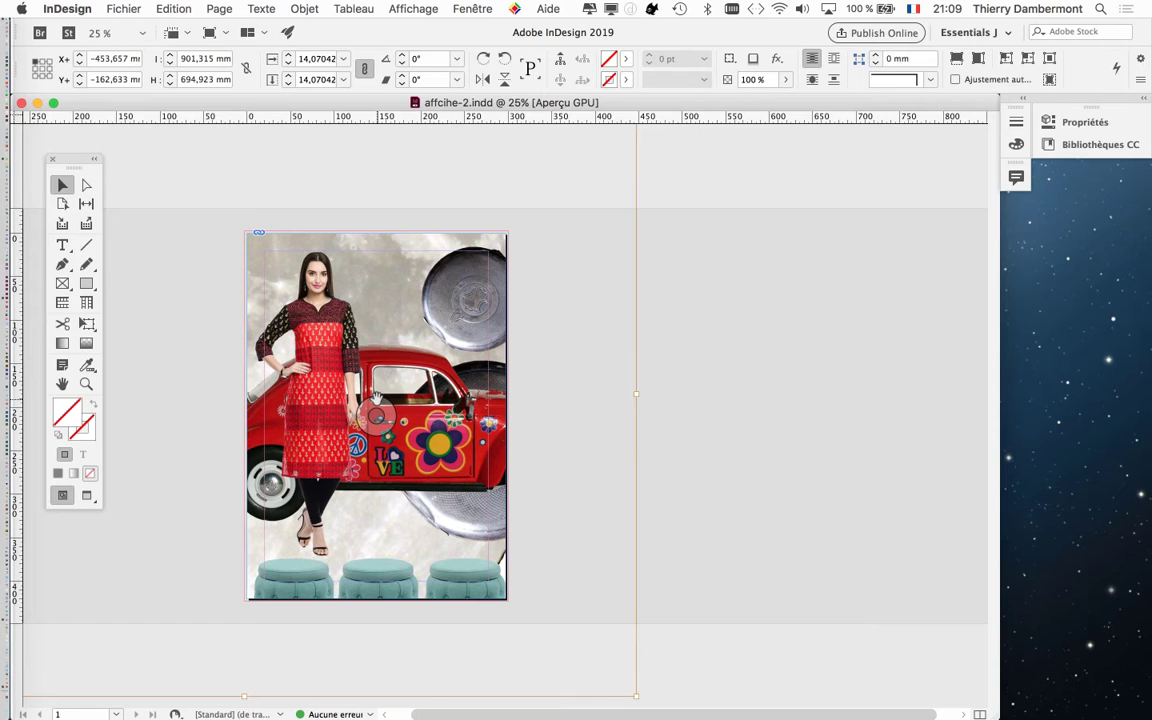
pyautogui.click(472, 8)
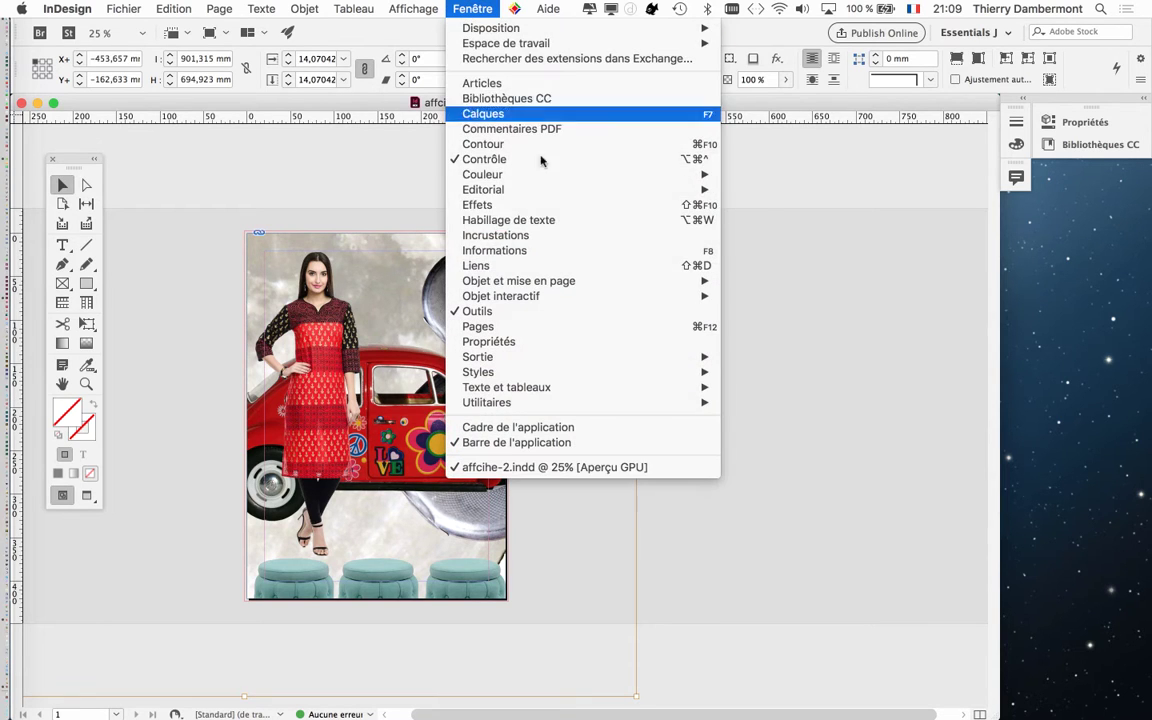
pyautogui.click(540, 262)
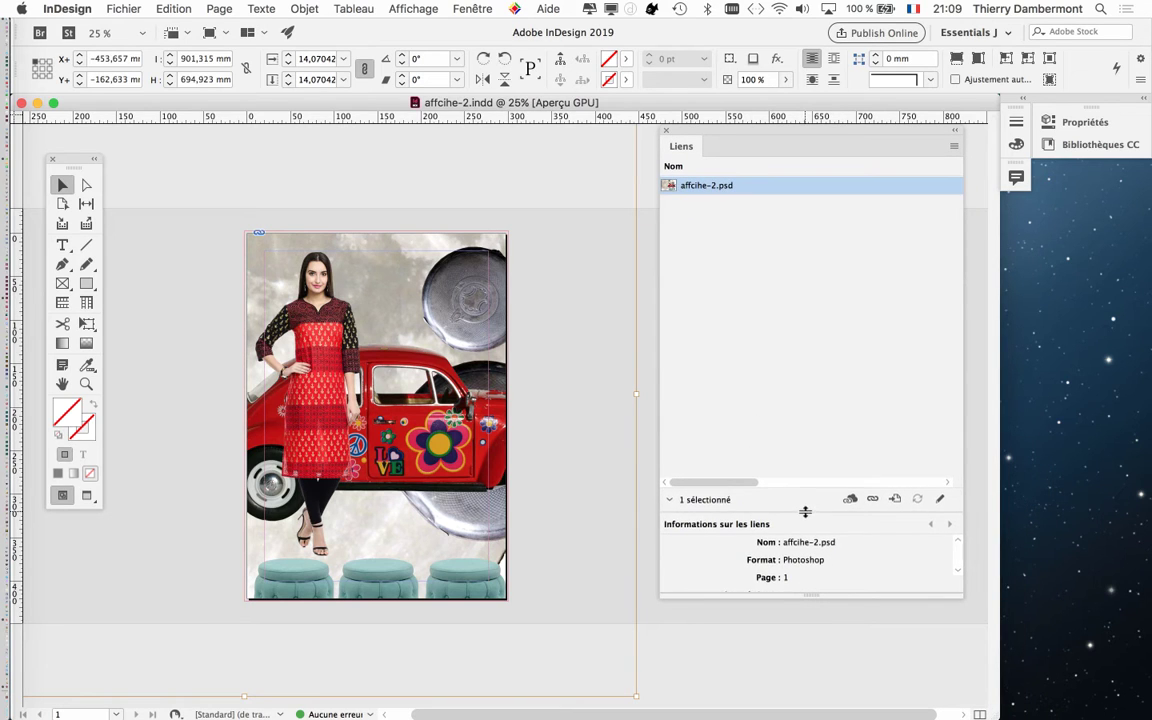
pyautogui.moveTo(805, 505); pyautogui.dragTo(800, 258)
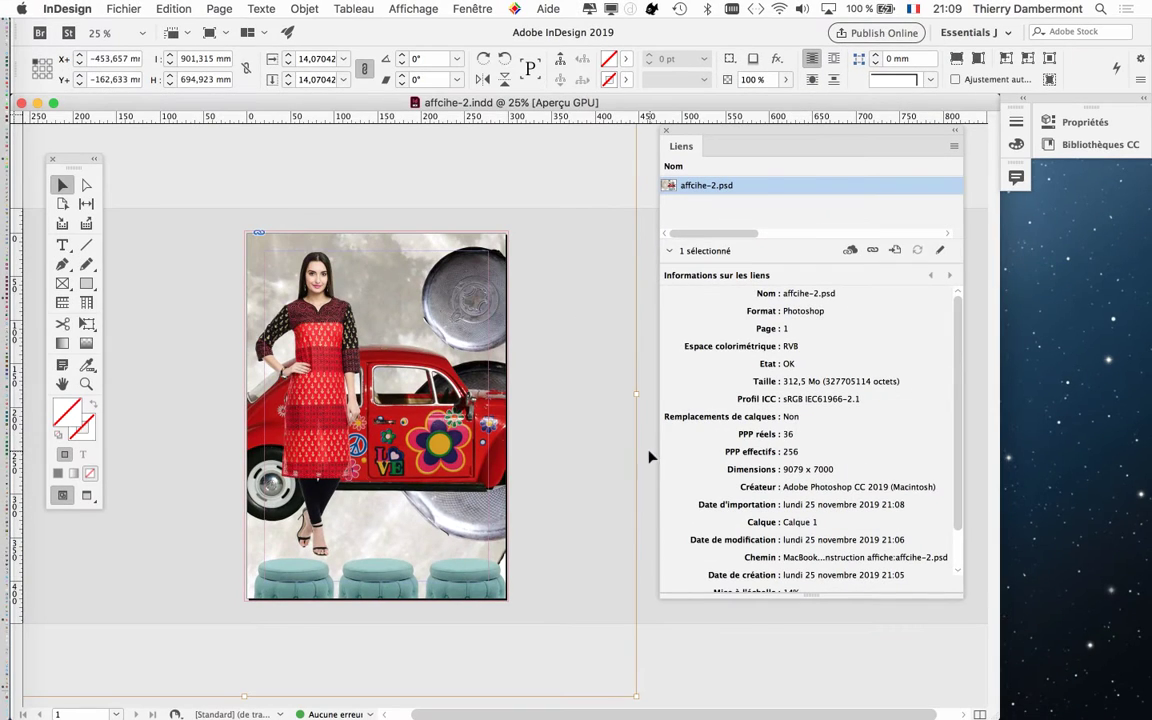
# Step: Export the poster as affcihe-2.pdf in Adobe PDF (Print) format, reaching the PDF/X-1a:2001 options
pyautogui.click(748, 693)
pyautogui.click(124, 8)
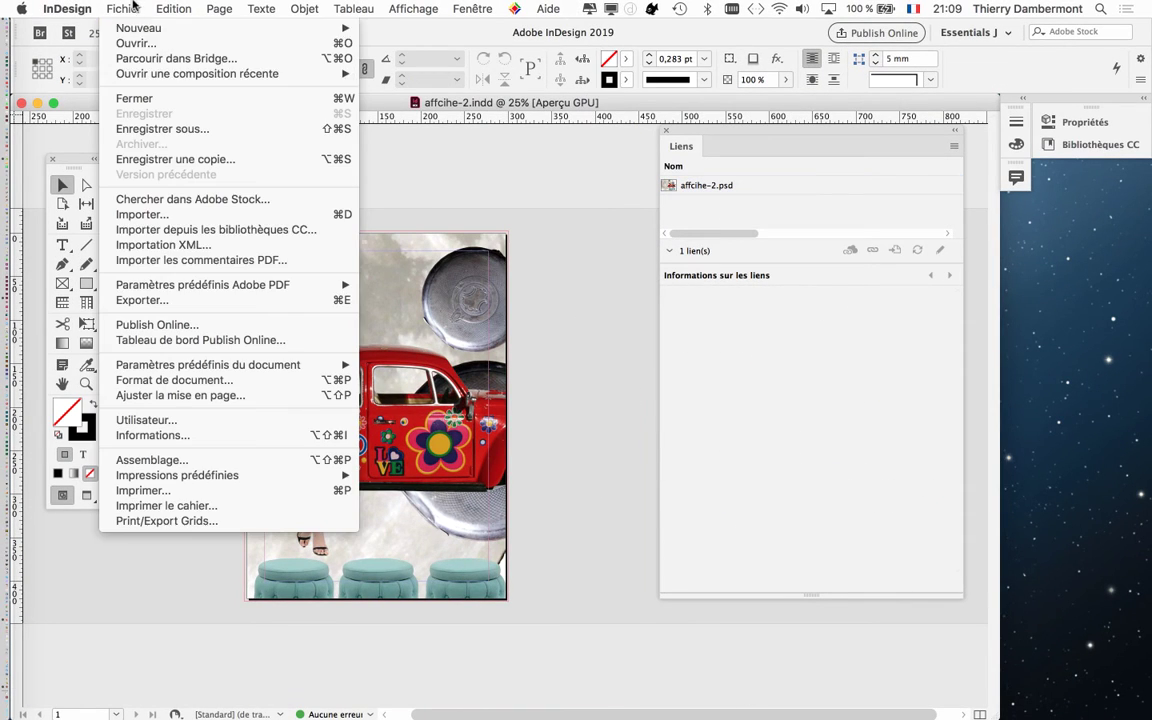
pyautogui.click(190, 303)
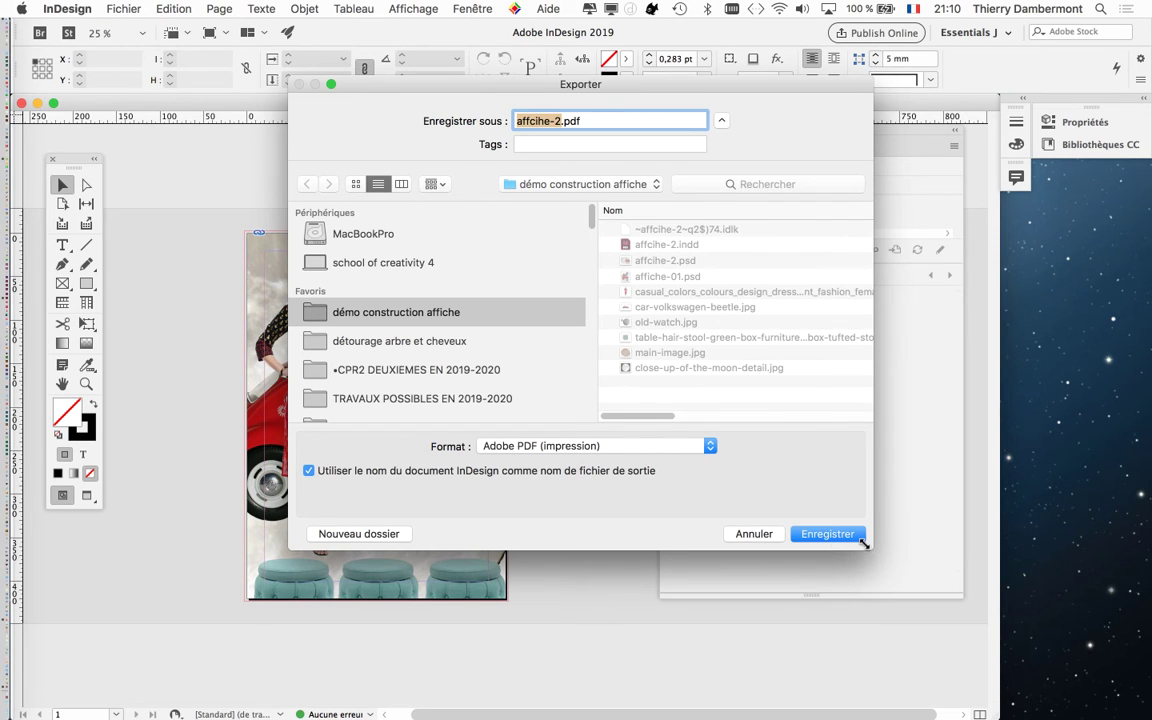
pyautogui.click(827, 533)
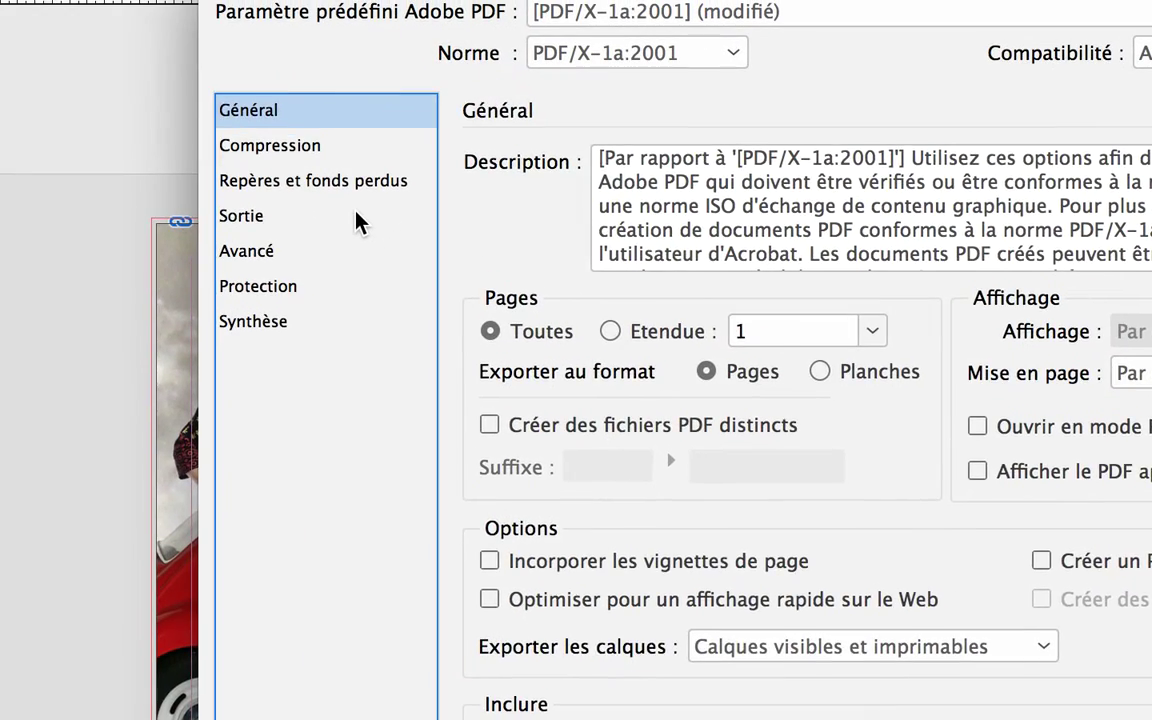
# Step: In Output, set colour conversion to Convert to Destination with Coated FOGRA39 as destination
pyautogui.click(362, 219)
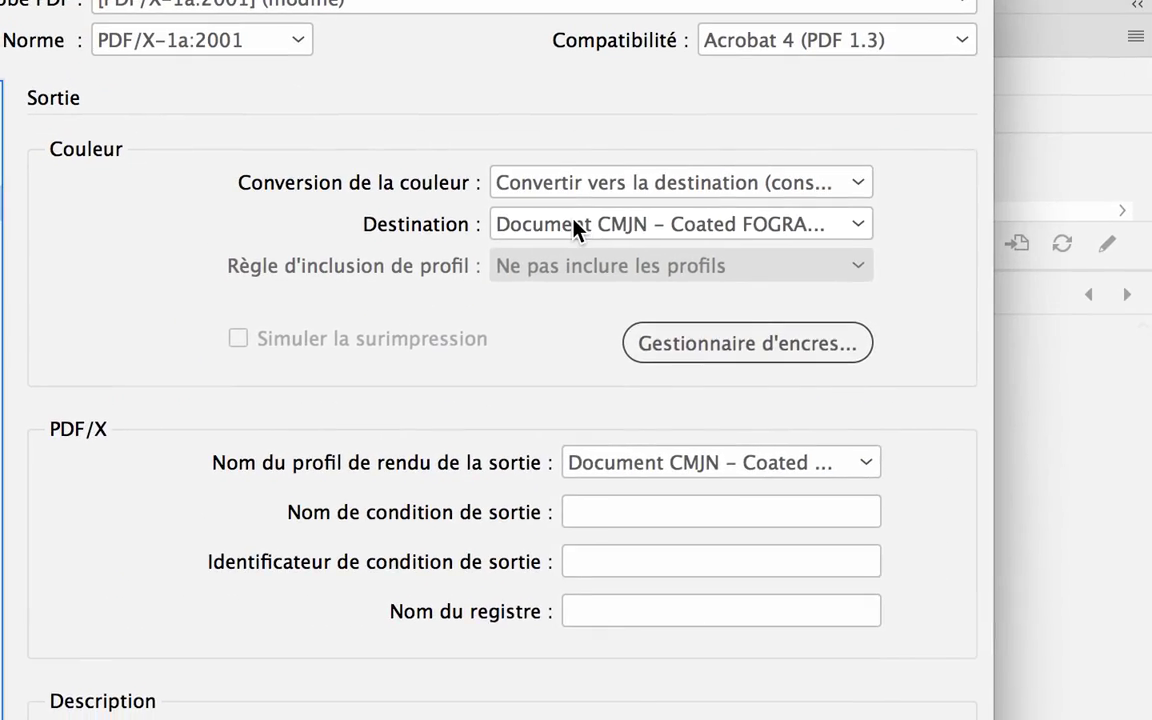
pyautogui.click(575, 225)
pyautogui.click(570, 182)
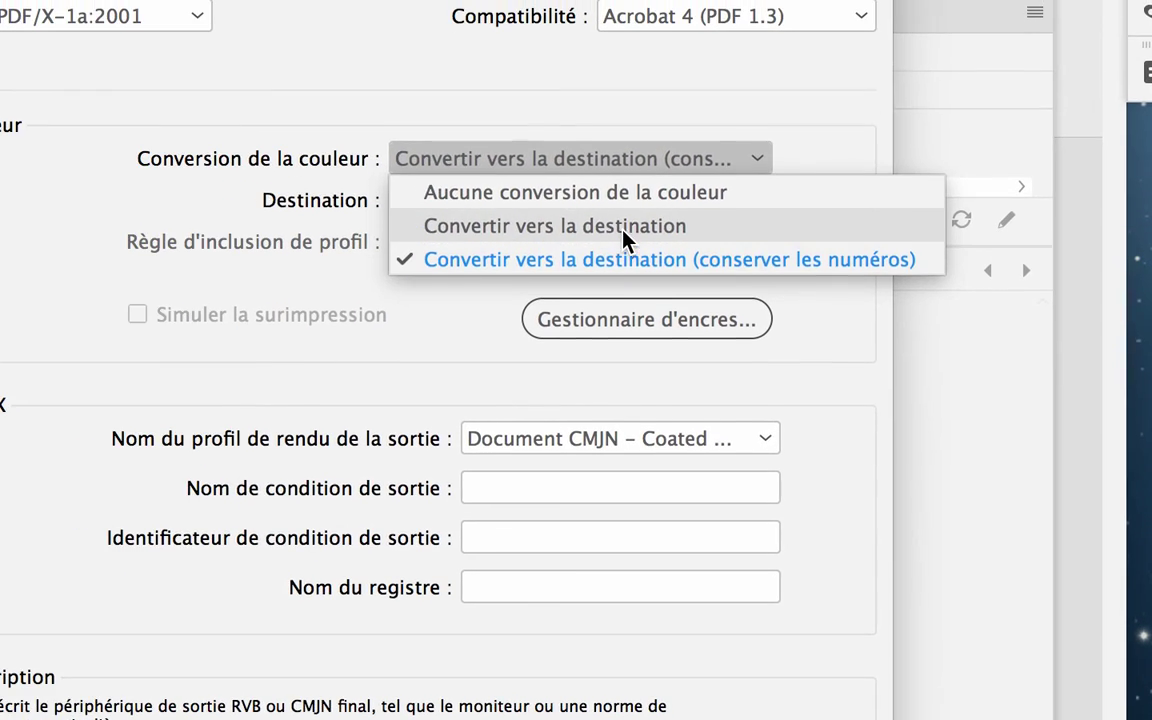
pyautogui.click(614, 238)
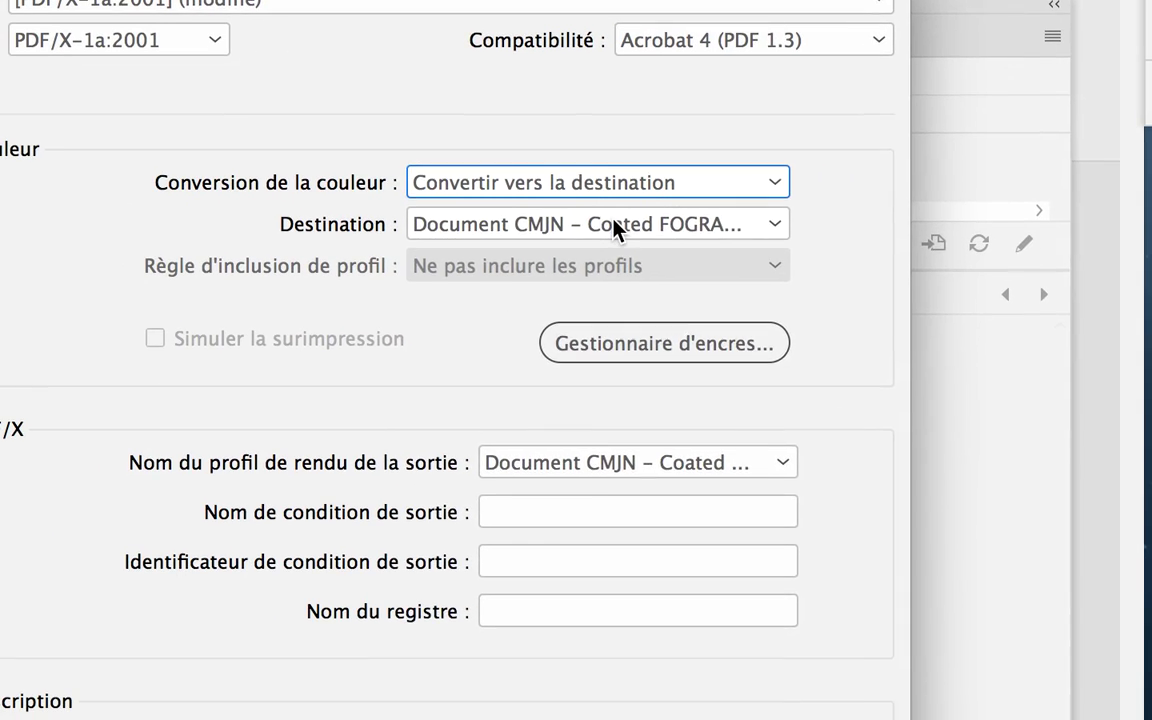
pyautogui.click(612, 226)
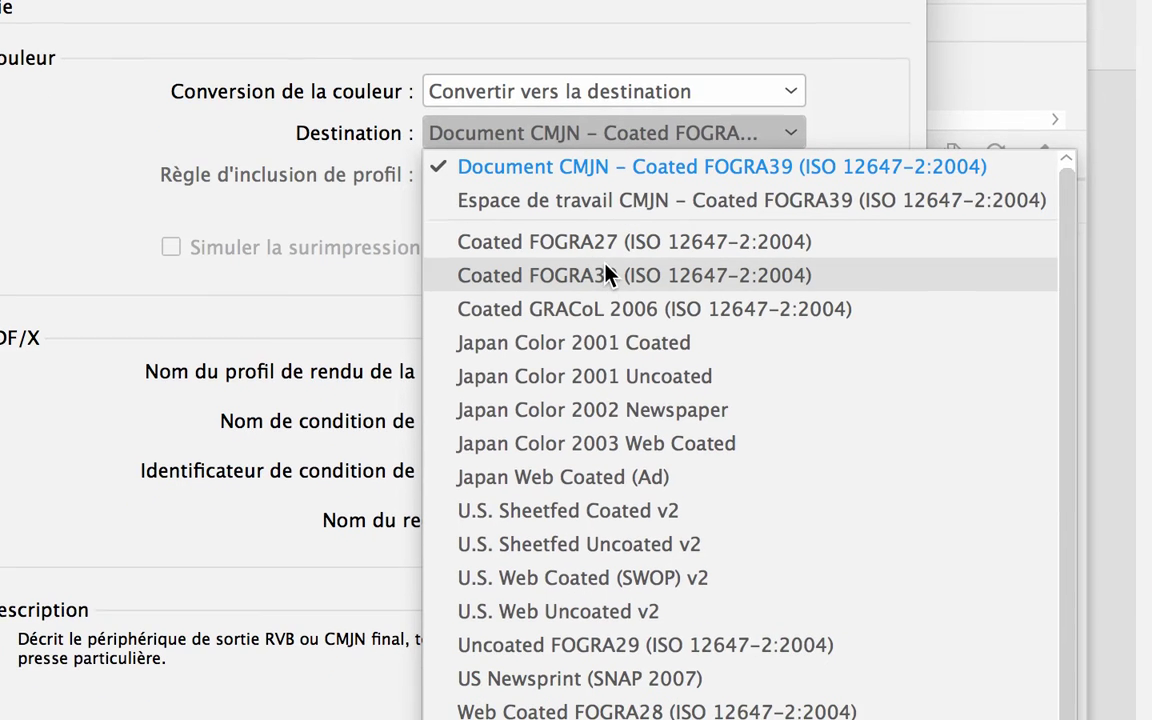
pyautogui.click(610, 272)
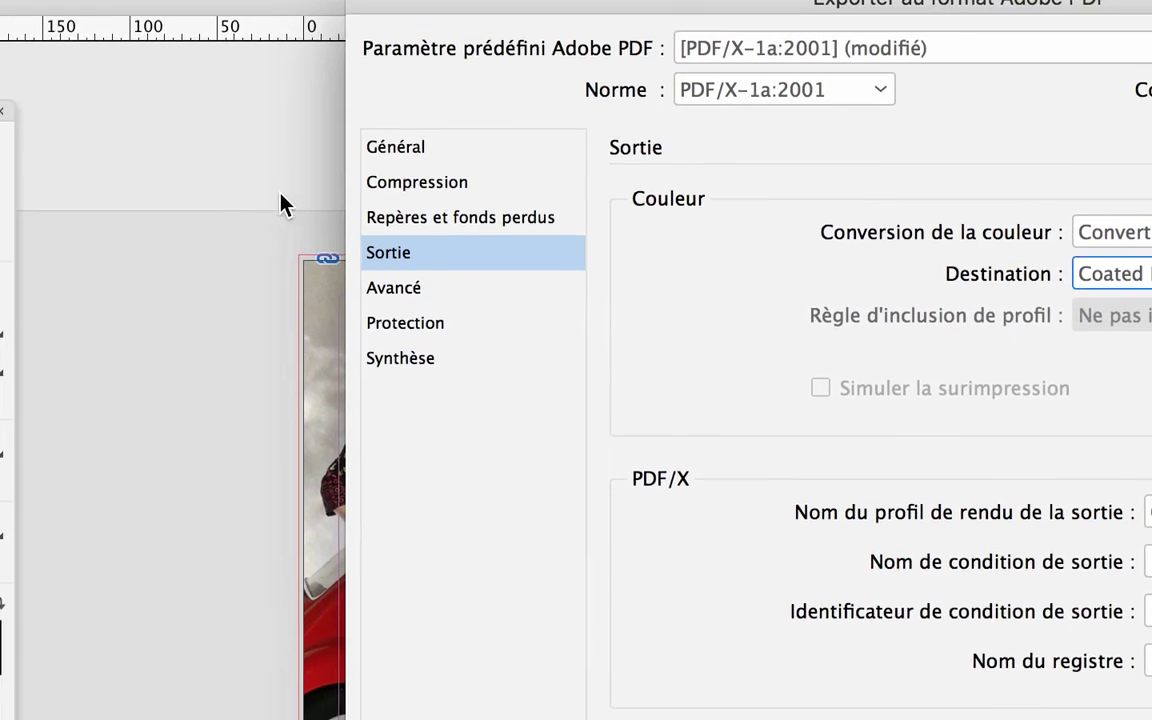
# Step: Keep colour image sampling at 300 ppi under Compression and export the PDF
pyautogui.click(327, 190)
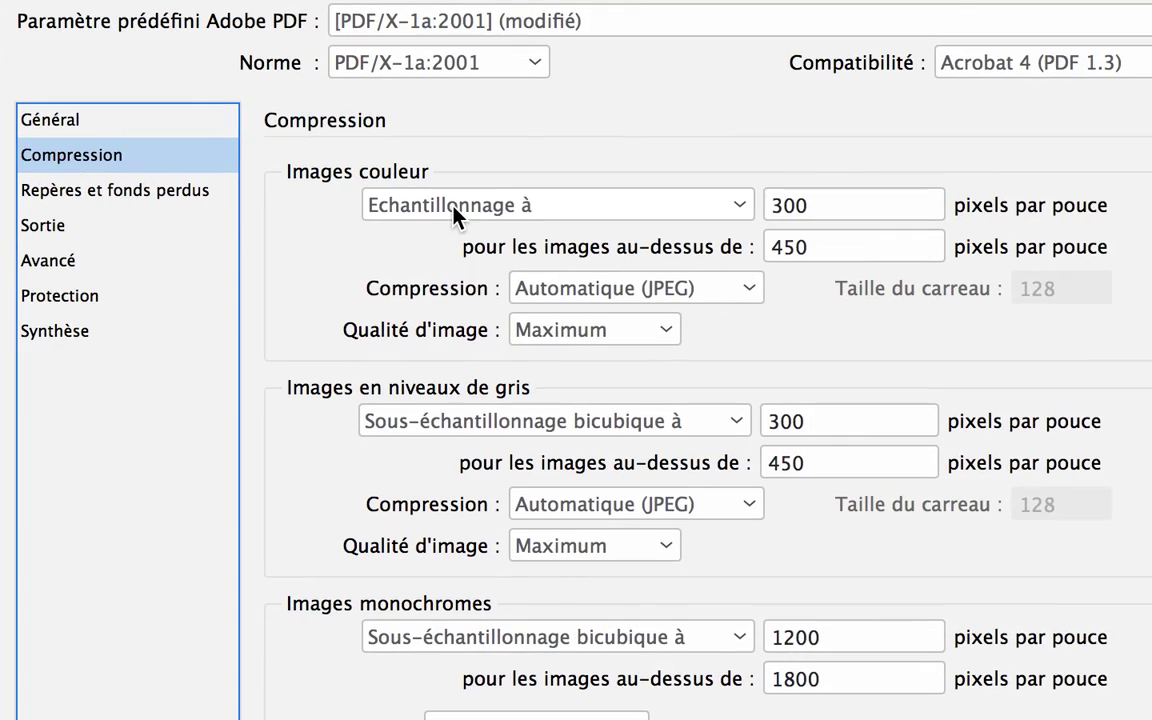
pyautogui.click(458, 217)
pyautogui.click(462, 250)
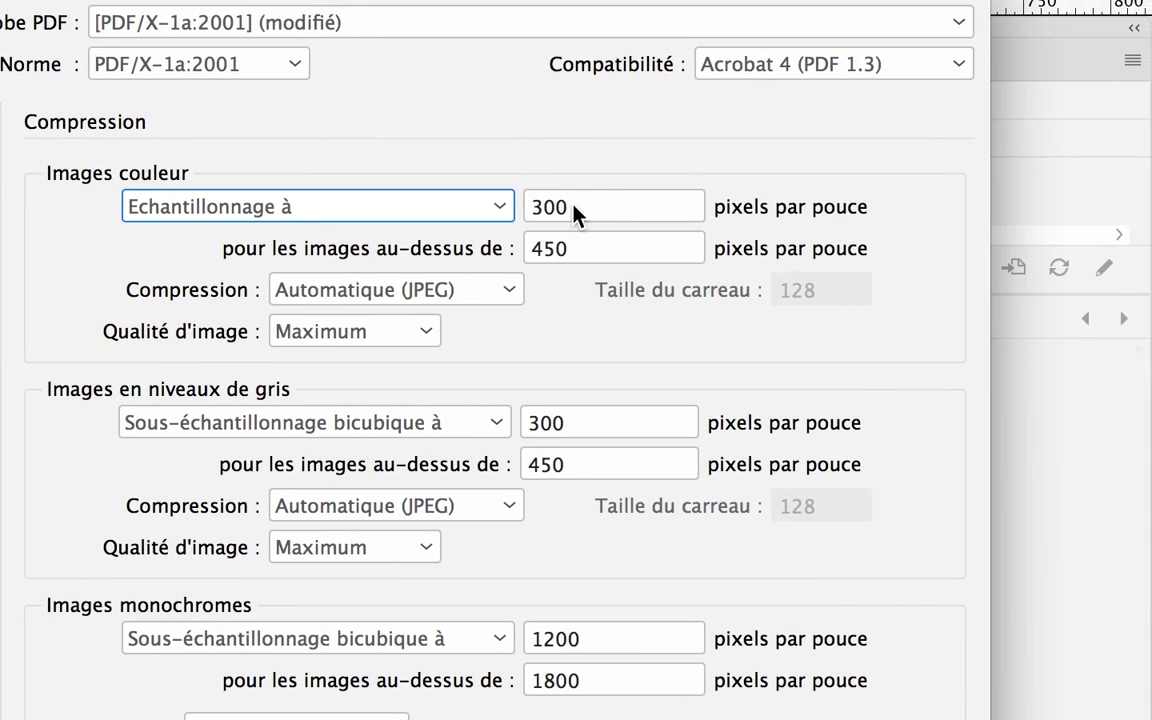
pyautogui.doubleClick(574, 205)
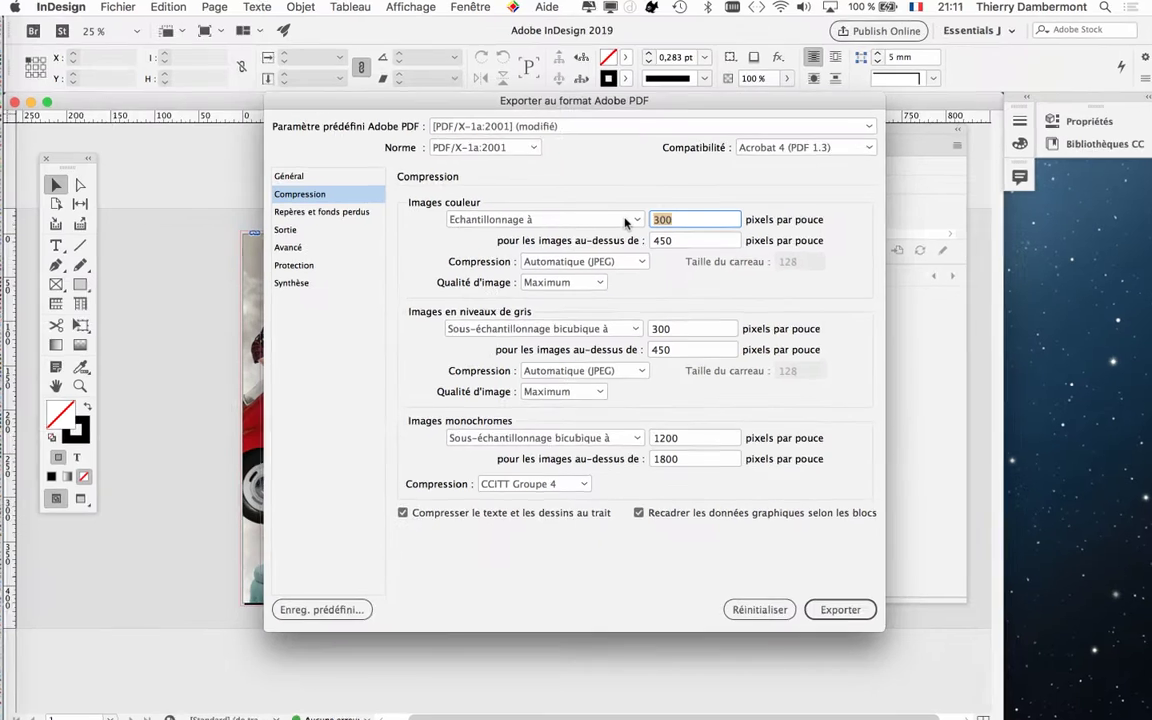
pyautogui.click(858, 616)
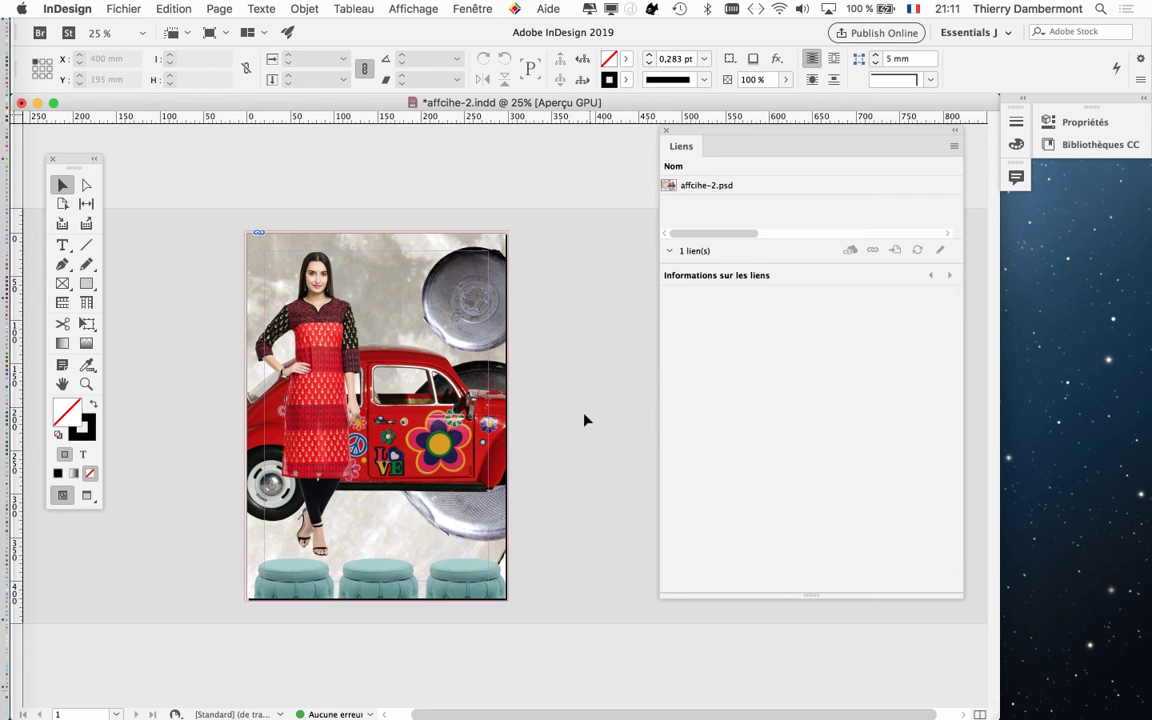
pyautogui.press('super+Tab')
pyautogui.press('super+Tab')
pyautogui.press('super+Tab')
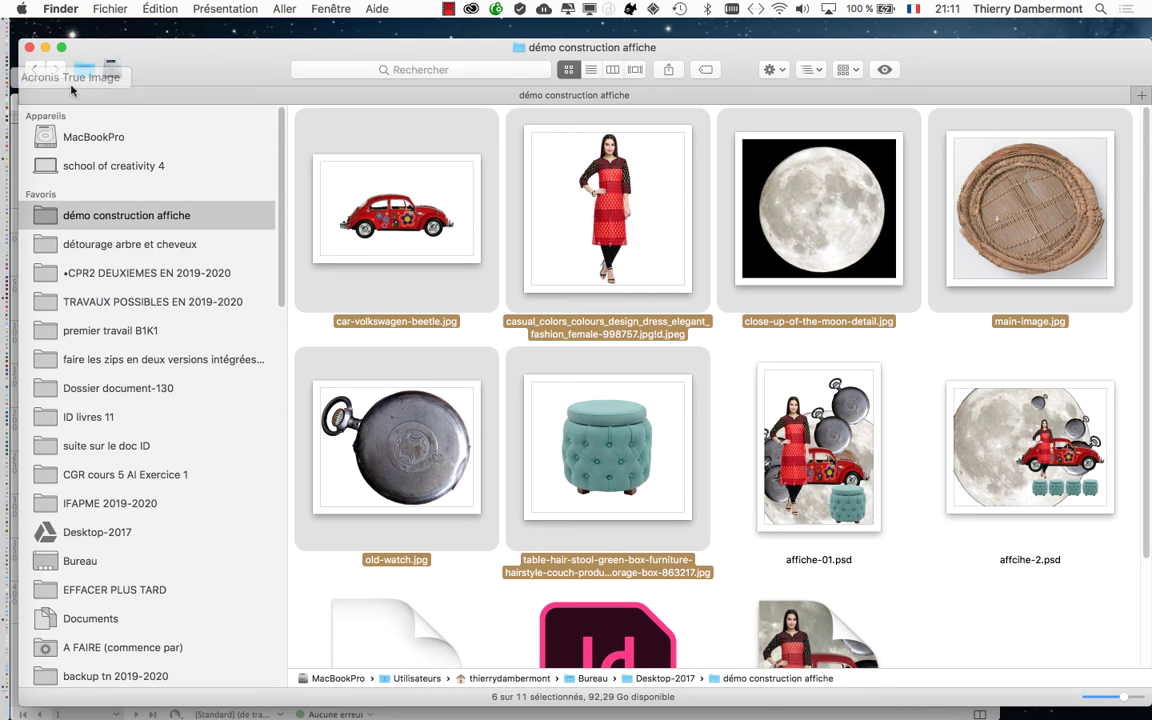
pyautogui.click(44, 47)
pyautogui.click(127, 100)
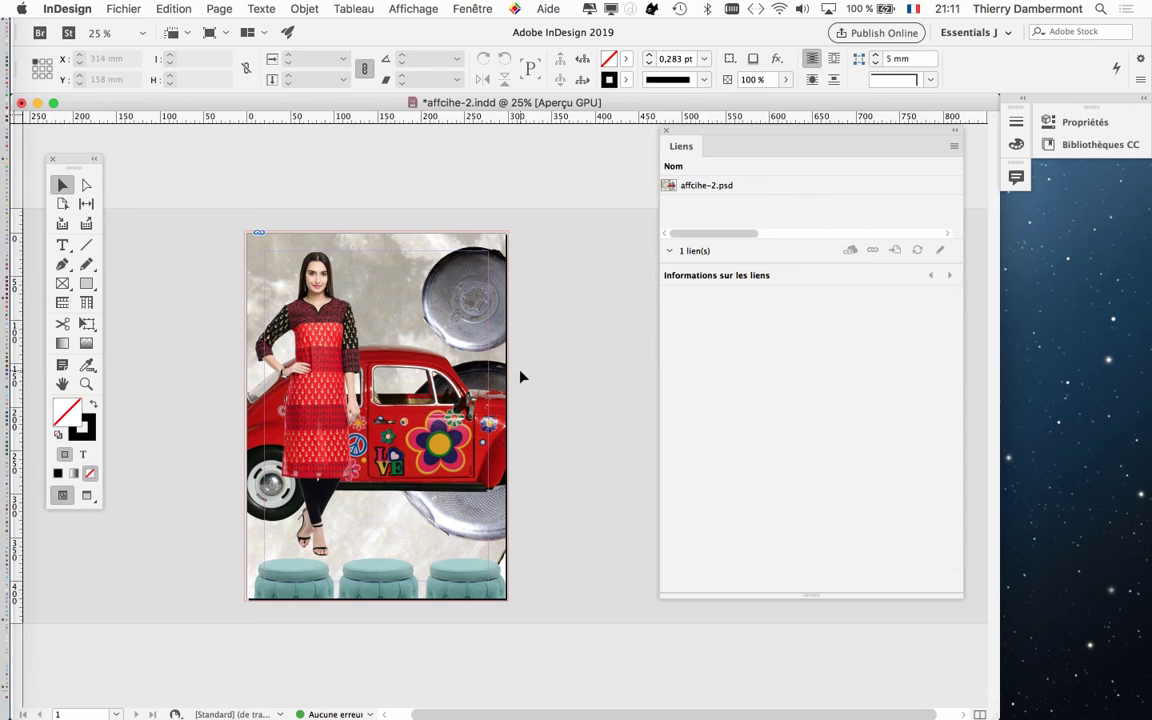
# Step: Switch to Preview screen mode, dock the Links panel, and zoom to 50% and back to 25%
pyautogui.click(87, 495)
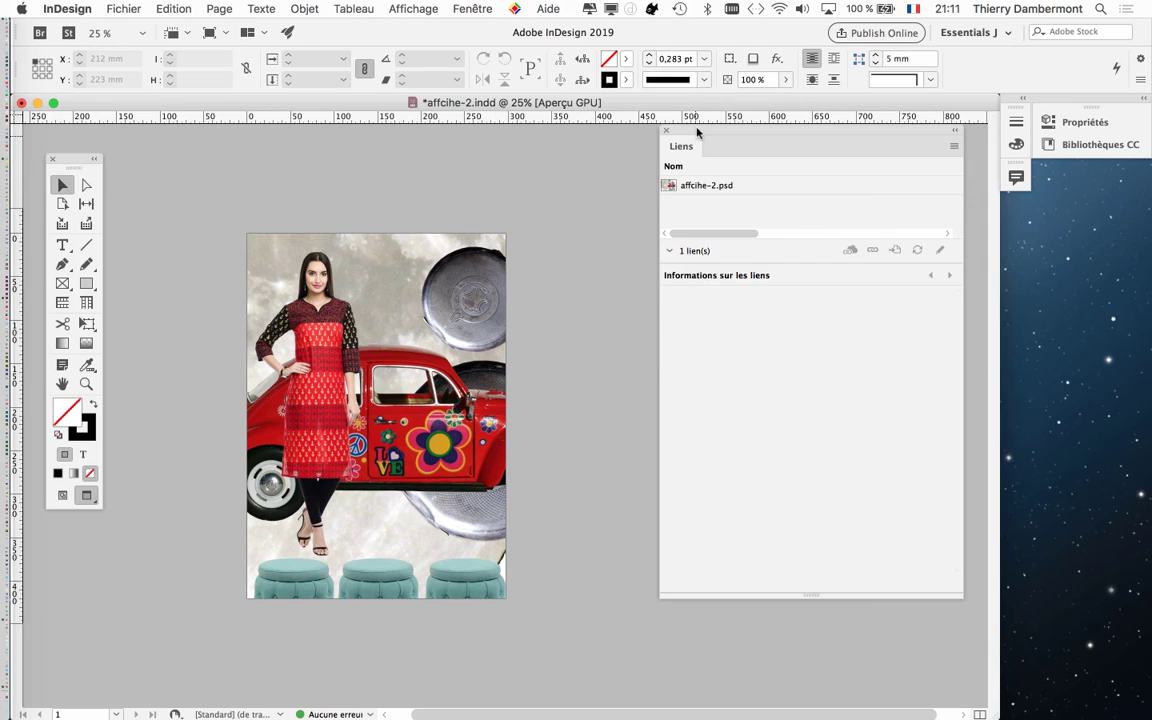
pyautogui.moveTo(697, 128); pyautogui.dragTo(1028, 276)
pyautogui.press('super+equal')
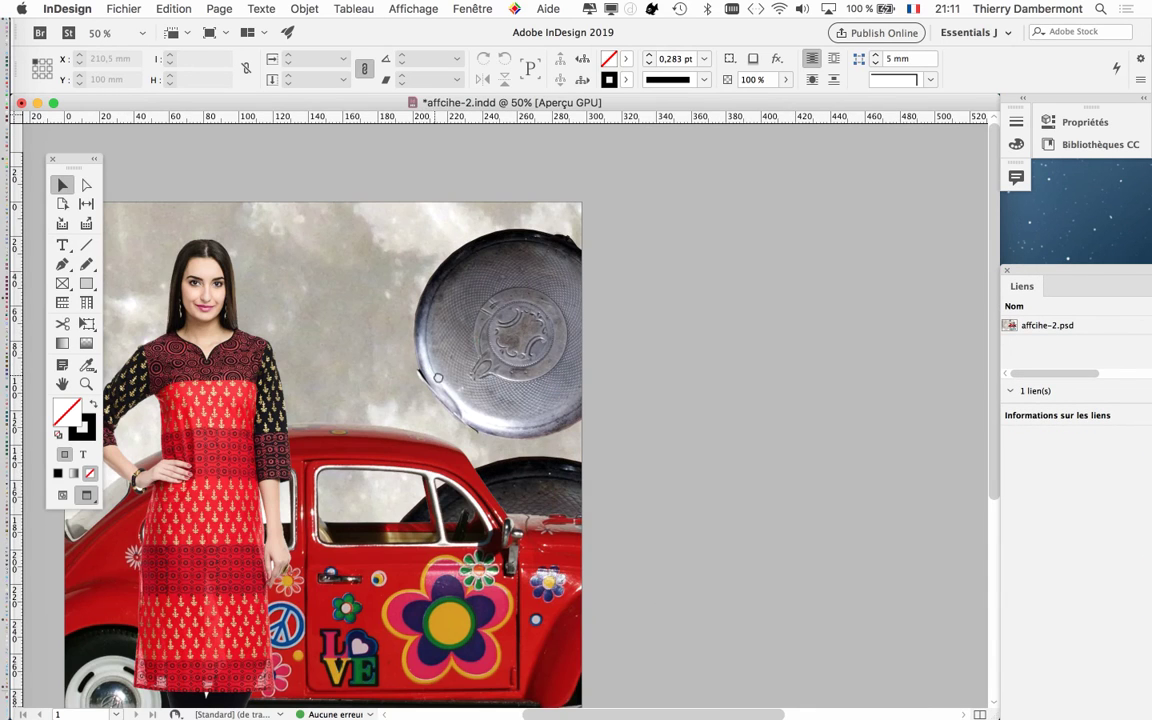
pyautogui.hscroll(-3, 626, 254)
pyautogui.press('super+minus')
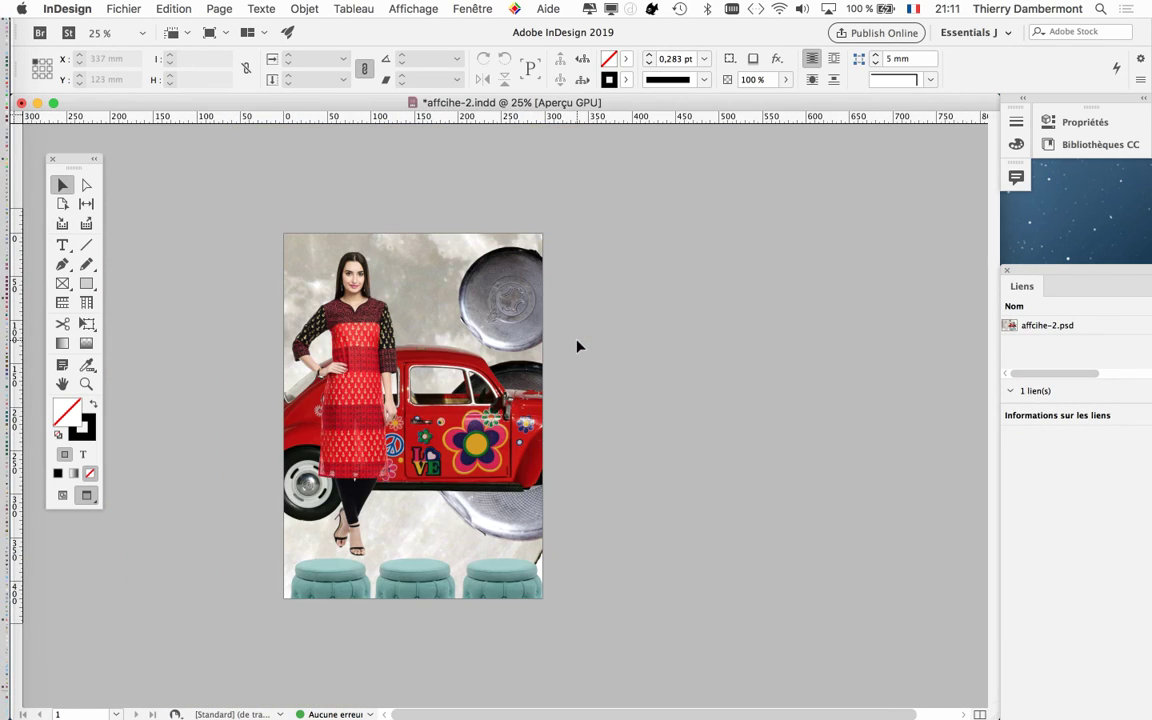